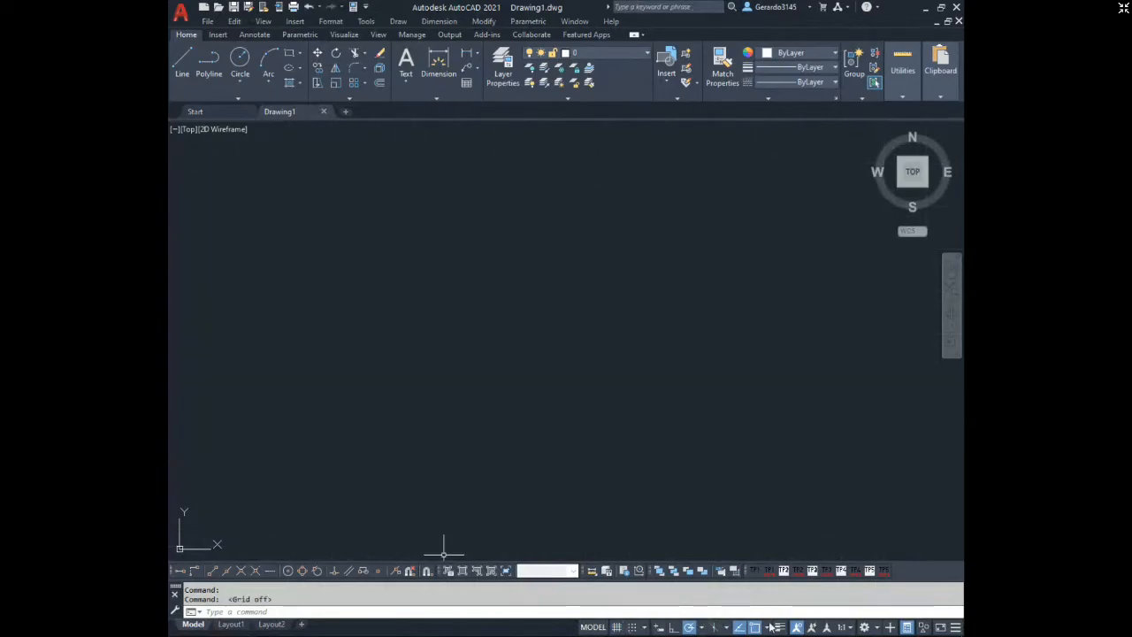
Draw a rectangle 100 units wide and 20 units high in the empty drawing.
{"action": "left_click", "coordinate": [288, 54]}
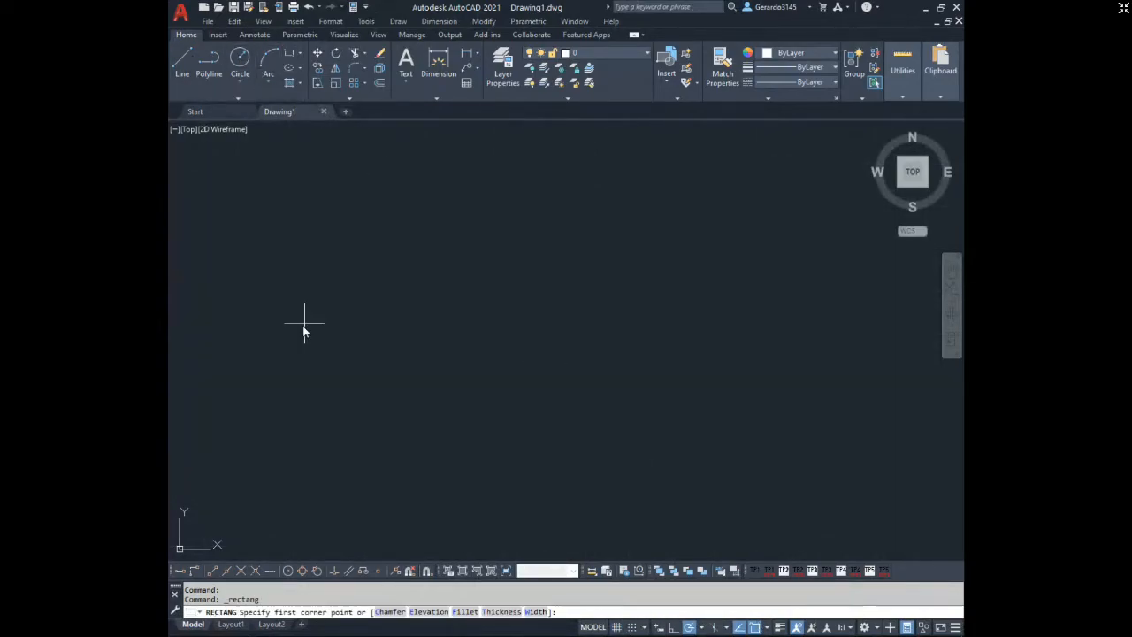
{"action": "left_click", "coordinate": [334, 234]}
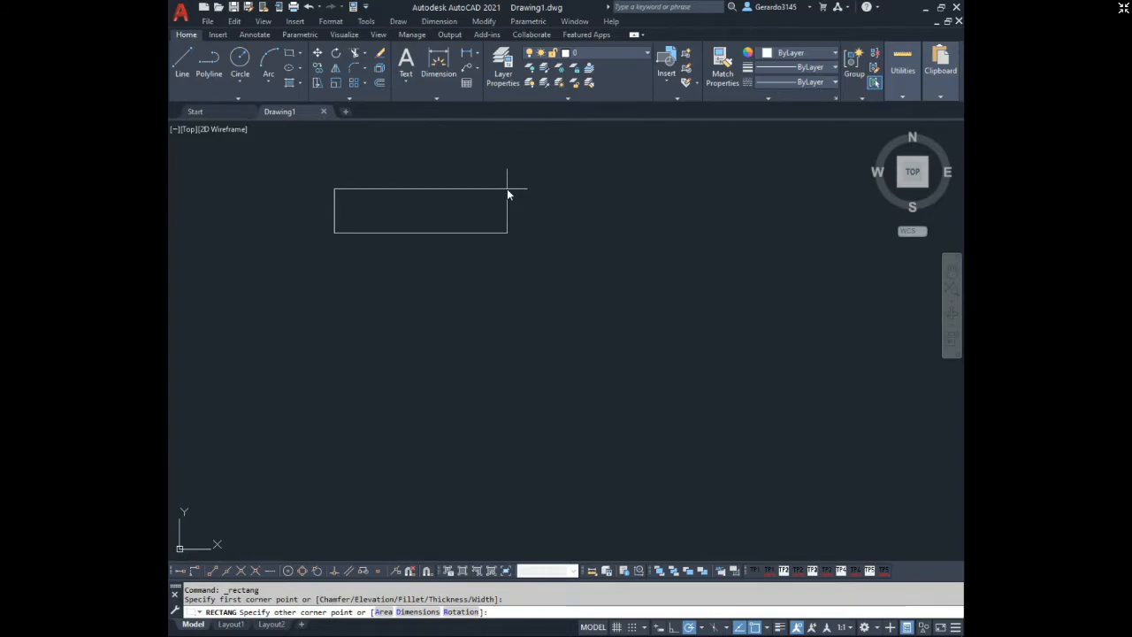
{"action": "type", "text": "@1"}
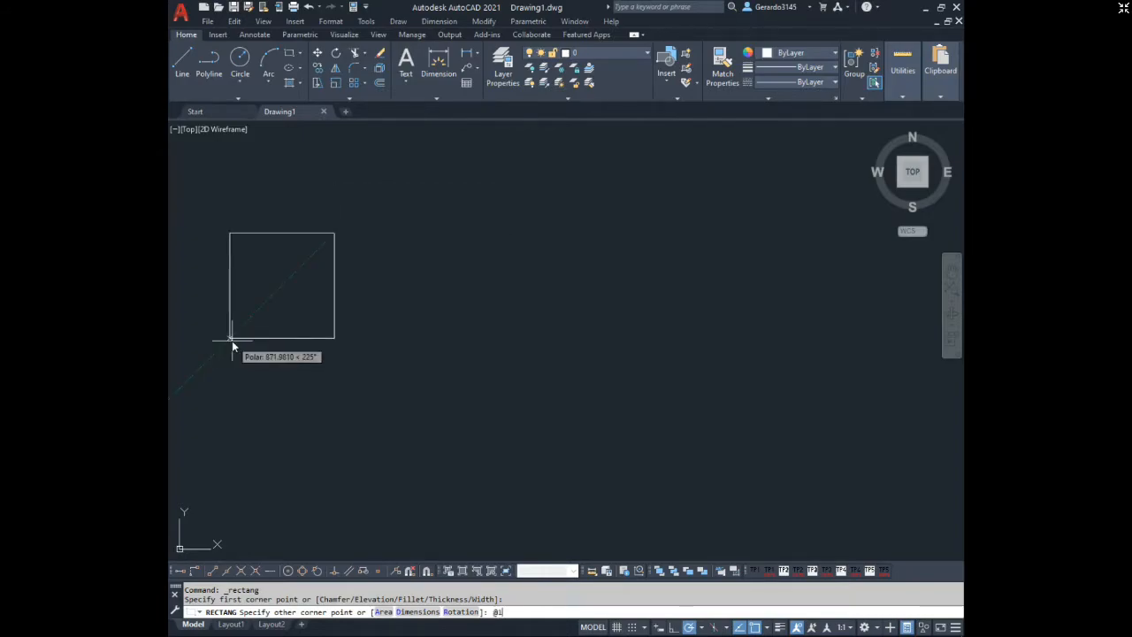
{"action": "type", "text": "00,20"}
{"action": "key", "text": "Return"}
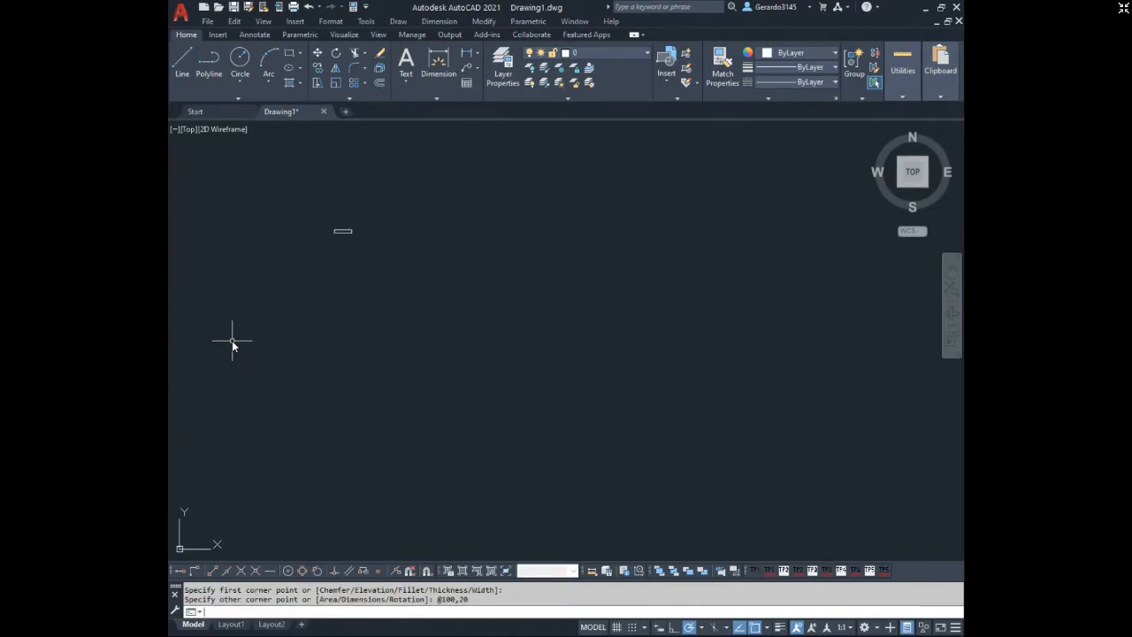
{"action": "scroll", "coordinate": [255, 217], "scroll_direction": "up", "scroll_amount": 2}
{"action": "scroll", "coordinate": [343, 246], "scroll_direction": "up", "scroll_amount": 9}
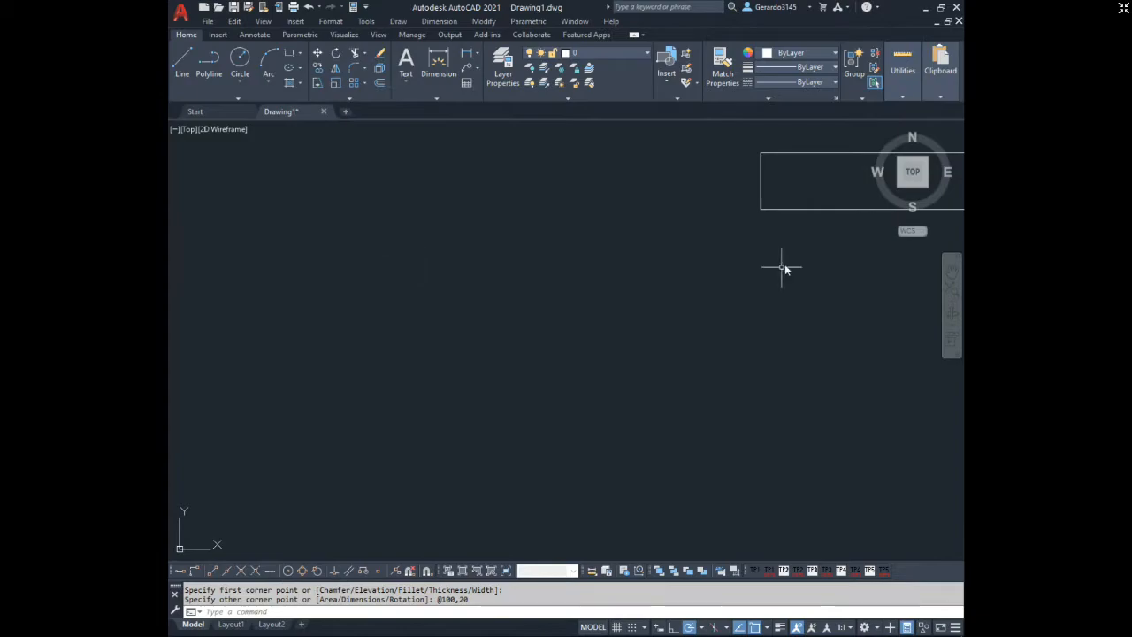
{"action": "middle_click_drag", "start_coordinate": [752, 271], "coordinate": [330, 437]}
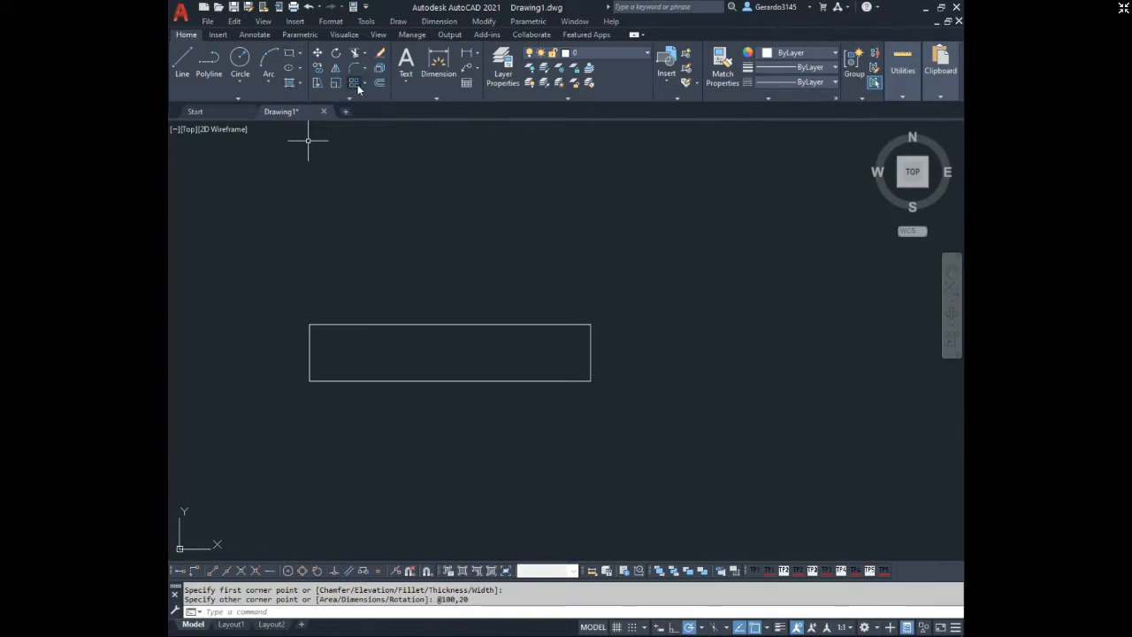
Copy the rectangle directly beneath the original by its corner points and erase that copy.
{"action": "left_click", "coordinate": [320, 71]}
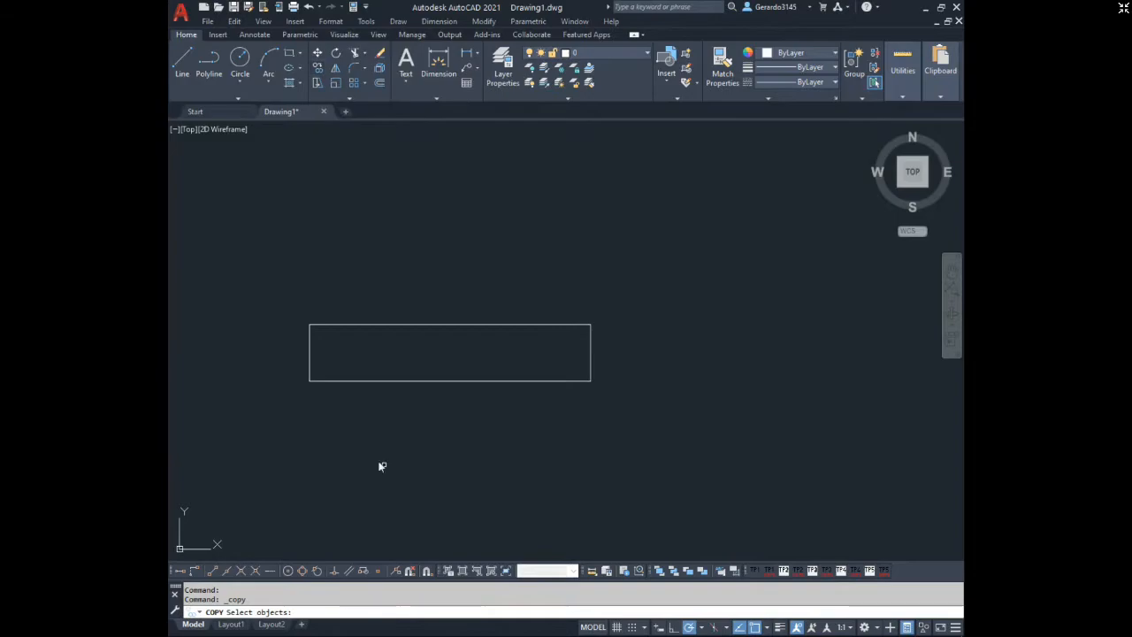
{"action": "left_click", "coordinate": [626, 393]}
{"action": "left_click", "coordinate": [293, 358]}
{"action": "right_click", "coordinate": [295, 352]}
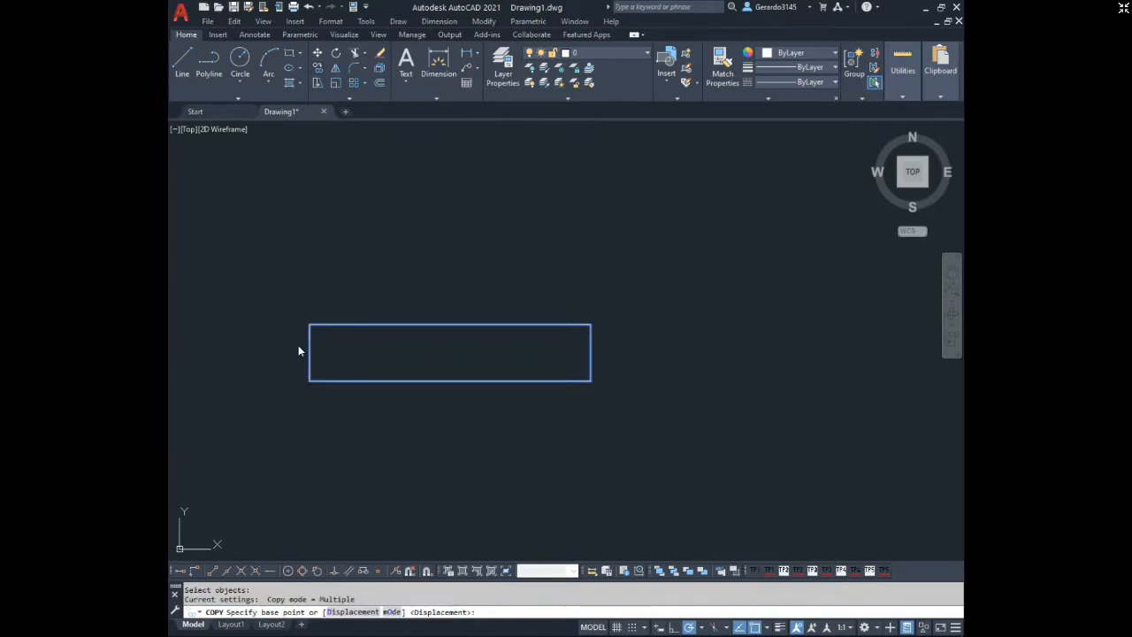
{"action": "right_click", "coordinate": [298, 345]}
{"action": "left_click", "coordinate": [358, 326]}
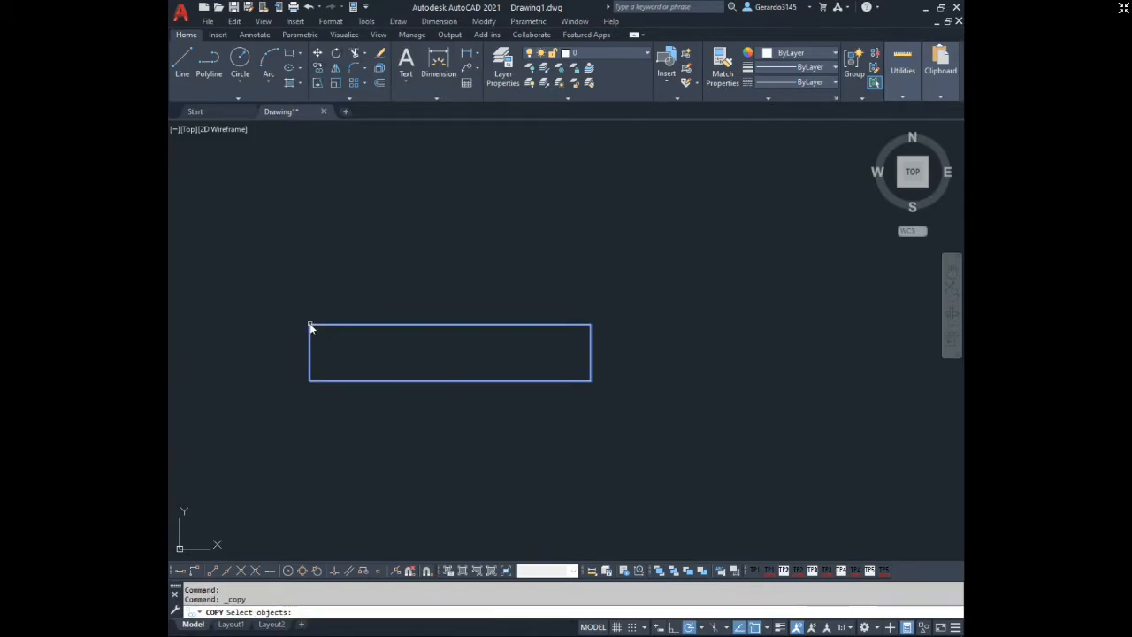
{"action": "left_click", "coordinate": [309, 327]}
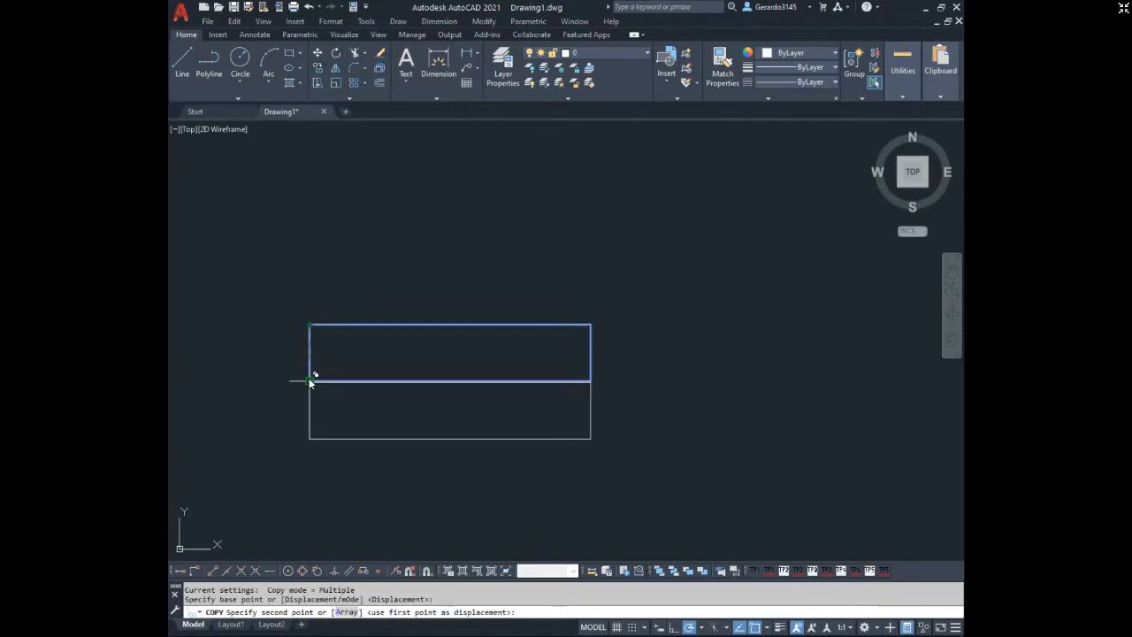
{"action": "left_click", "coordinate": [309, 381]}
{"action": "key", "text": "Escape"}
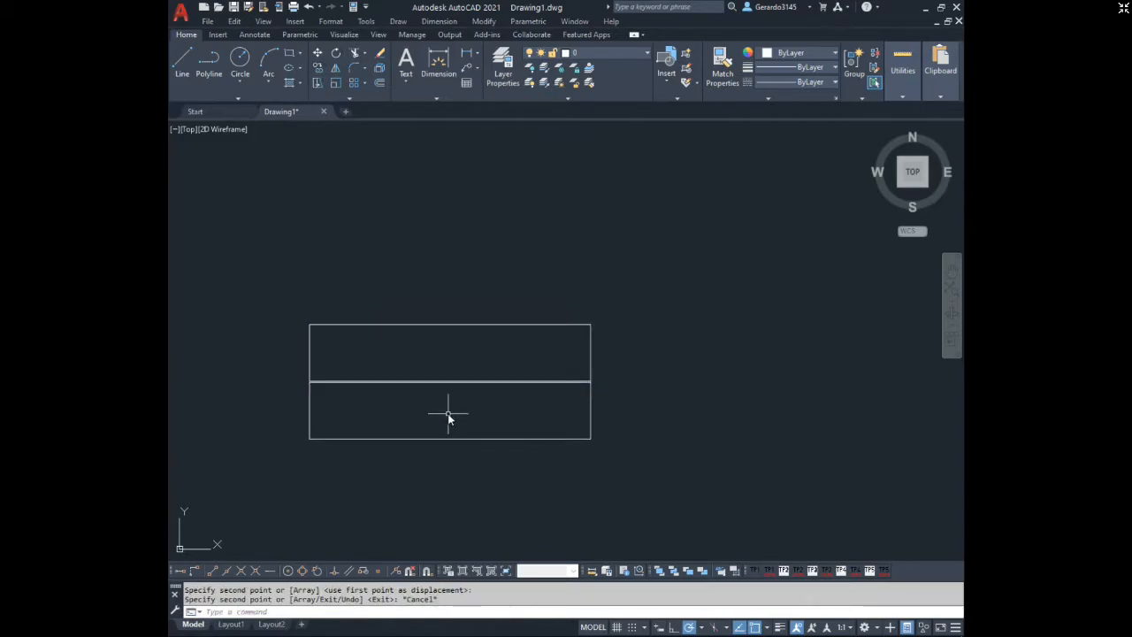
{"action": "left_click", "coordinate": [462, 438]}
{"action": "key", "text": "Delete"}
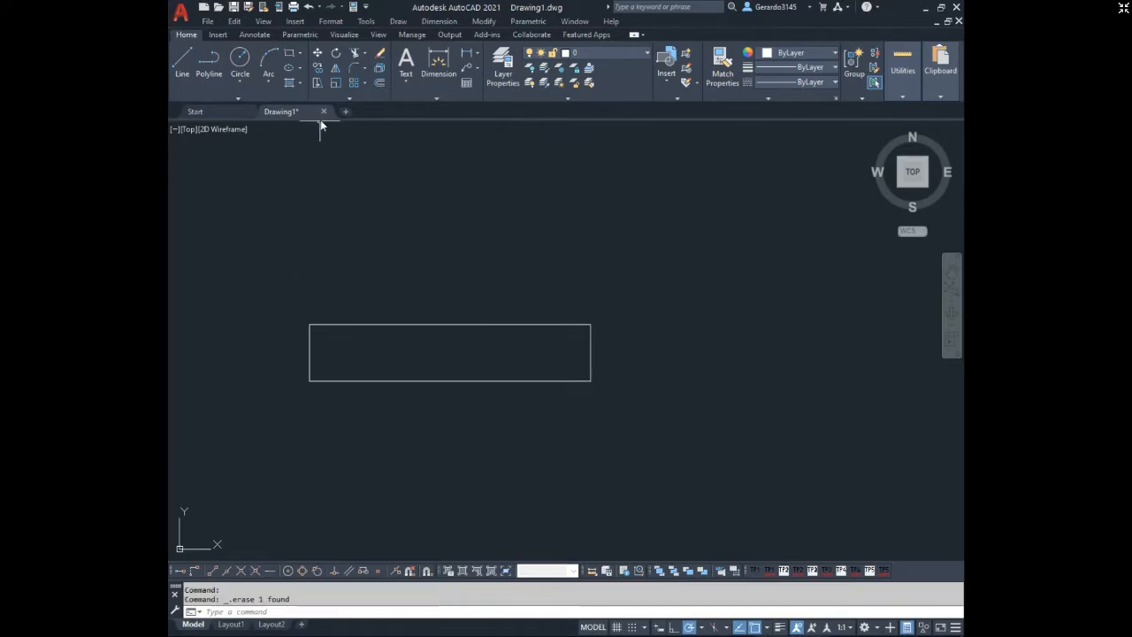
Copy the rectangle five times corner to corner, forming an adjoining grid of two columns and three rows.
{"action": "left_click", "coordinate": [317, 73]}
{"action": "left_click", "coordinate": [363, 365]}
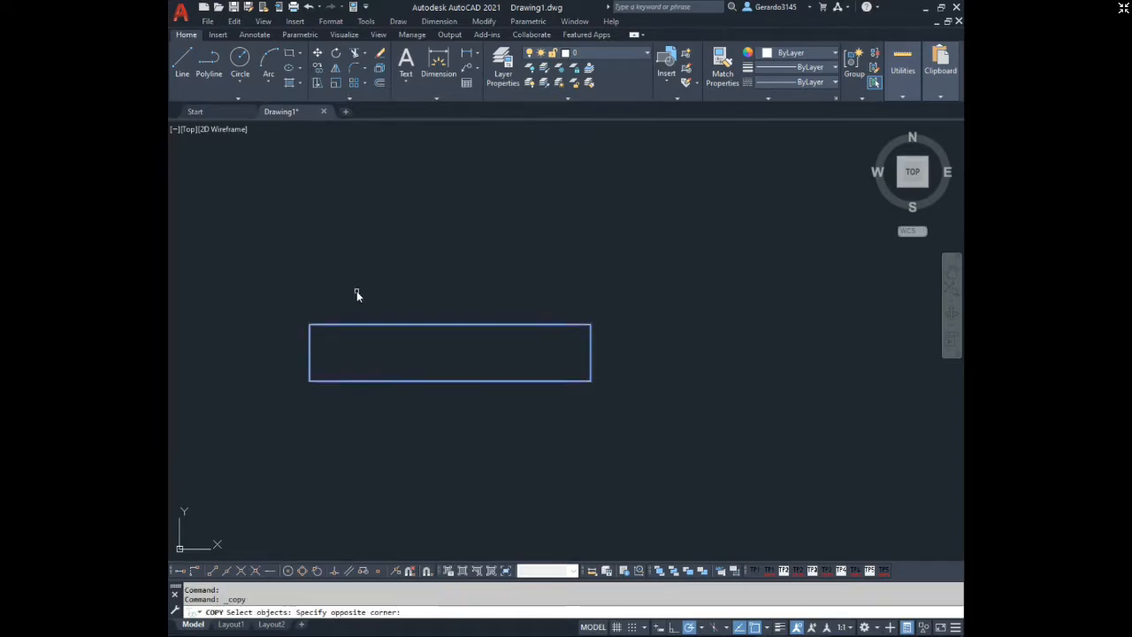
{"action": "left_click", "coordinate": [357, 291]}
{"action": "key", "text": "Return"}
{"action": "left_click", "coordinate": [310, 325]}
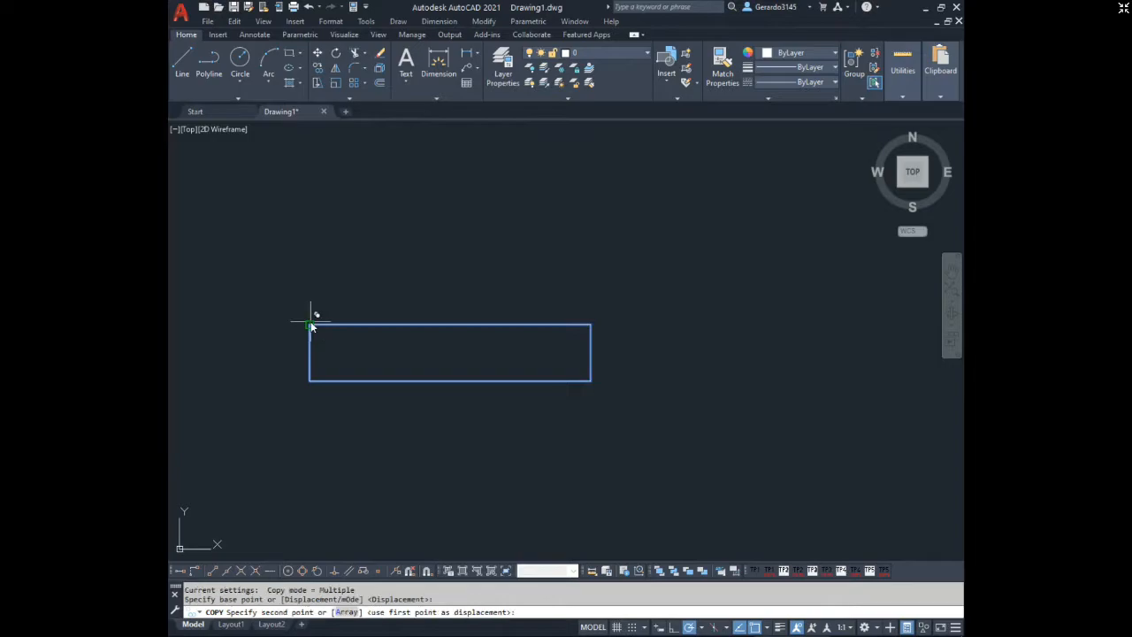
{"action": "left_click", "coordinate": [310, 381]}
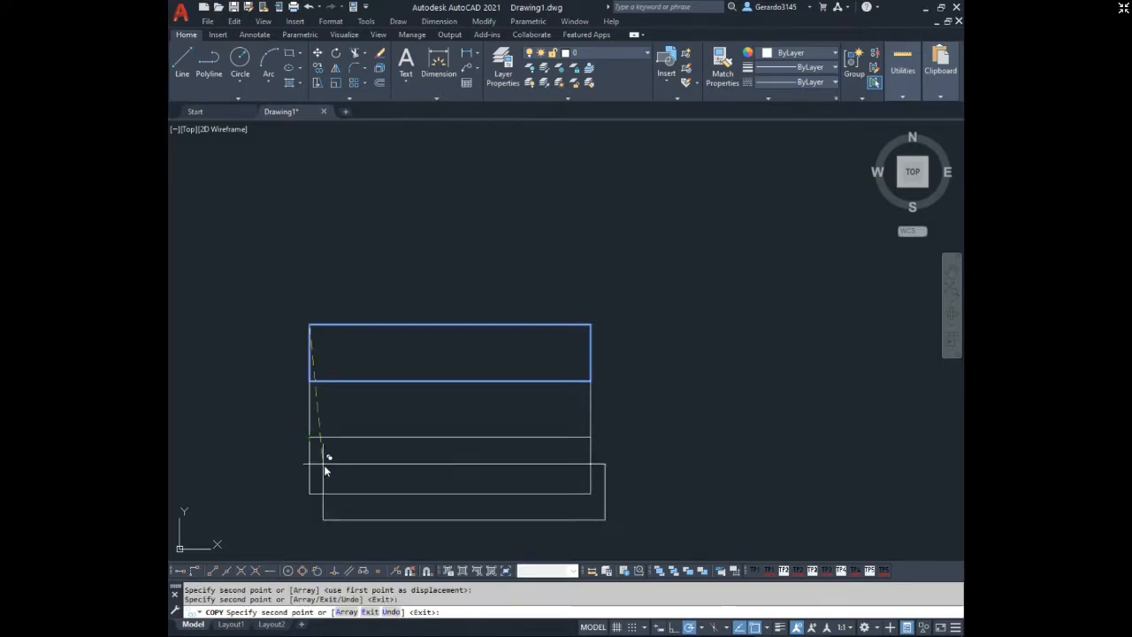
{"action": "left_click", "coordinate": [310, 438]}
{"action": "left_click", "coordinate": [591, 324]}
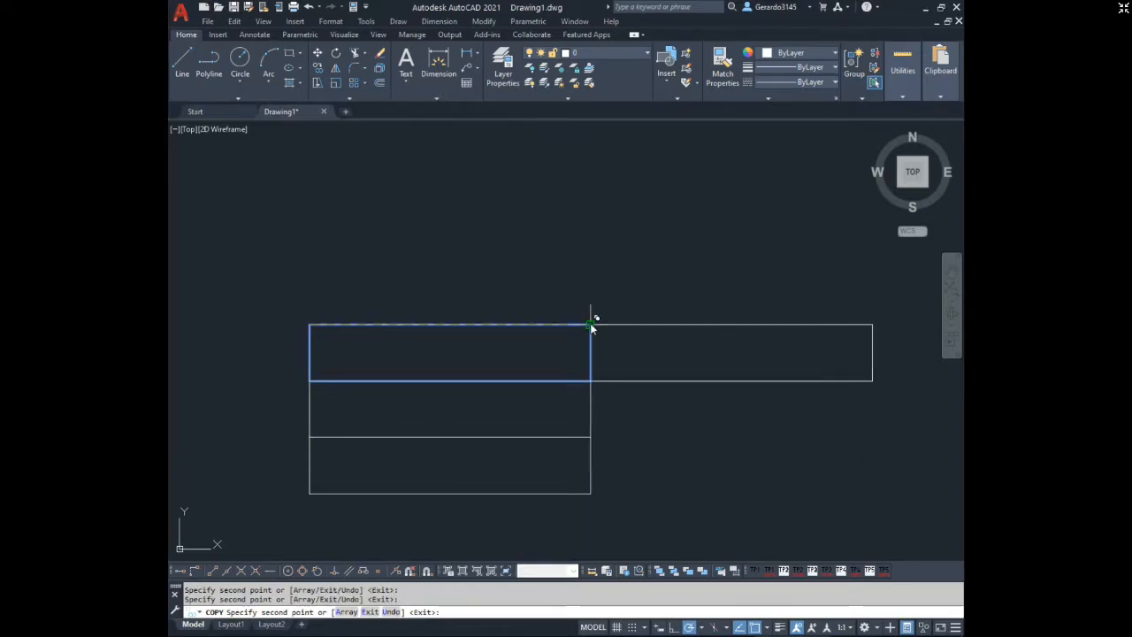
{"action": "left_click", "coordinate": [591, 381]}
{"action": "left_click", "coordinate": [591, 437]}
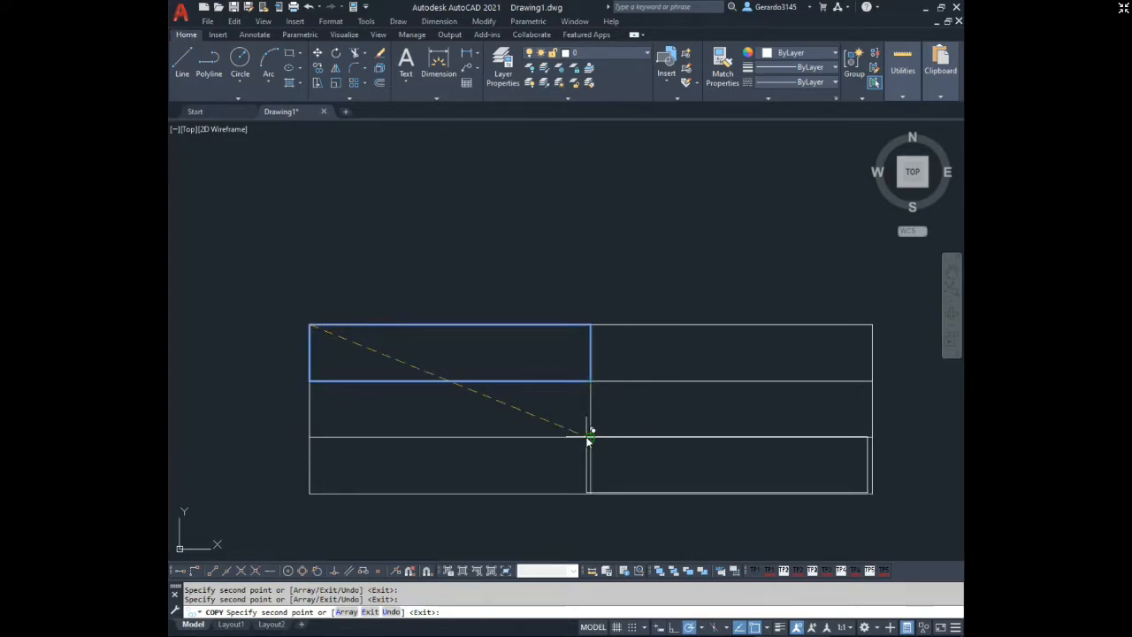
{"action": "key", "text": "Escape"}
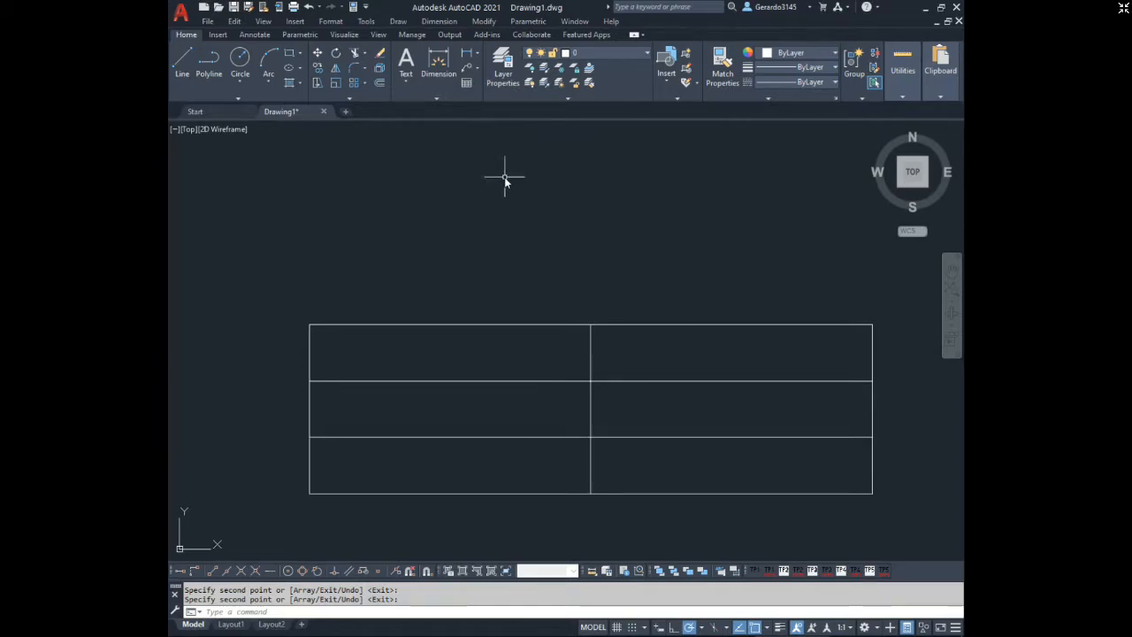
Try to place the single-line text "Escala" above the grid with Center justification, height 2.5 and rotation 0.
{"action": "left_click", "coordinate": [408, 83]}
{"action": "left_click", "coordinate": [434, 128]}
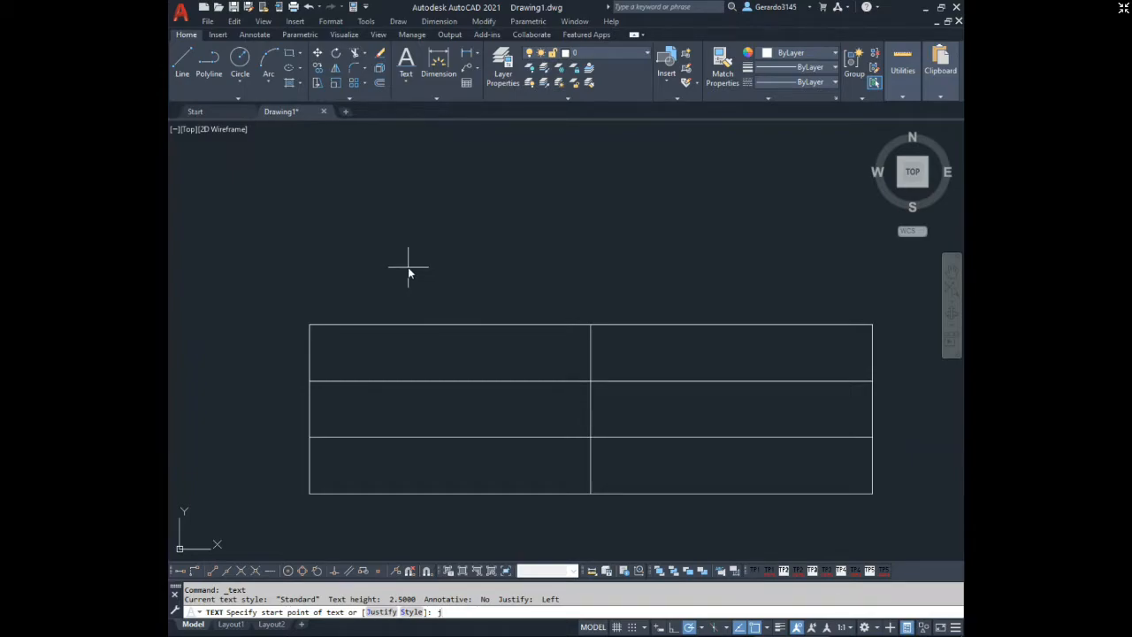
{"action": "key", "text": "Return"}
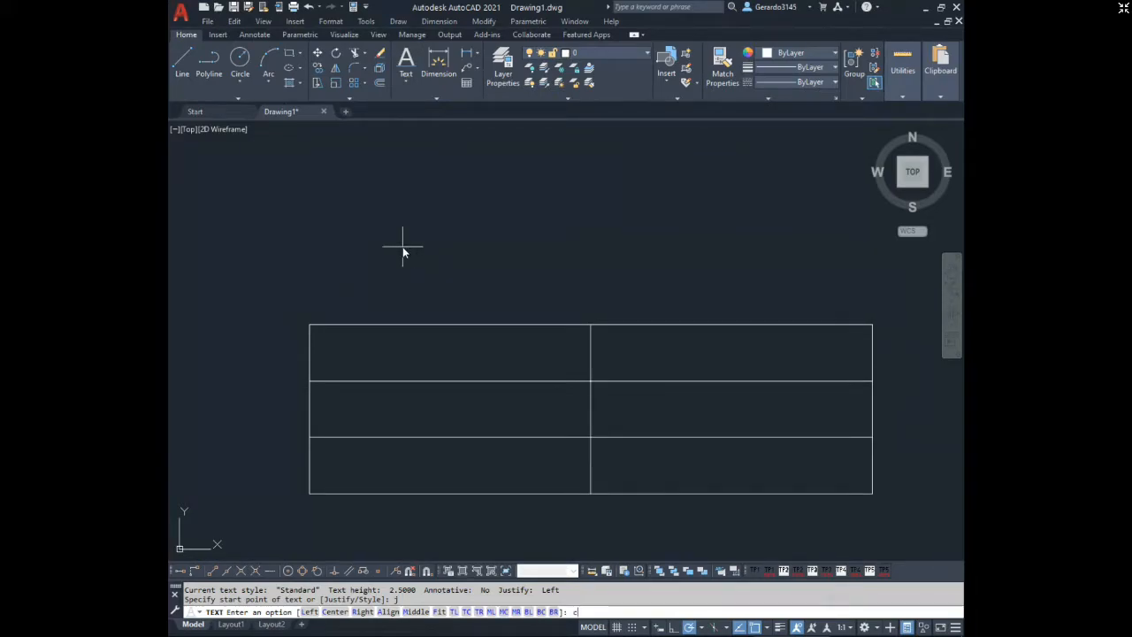
{"action": "type", "text": "c"}
{"action": "key", "text": "Return"}
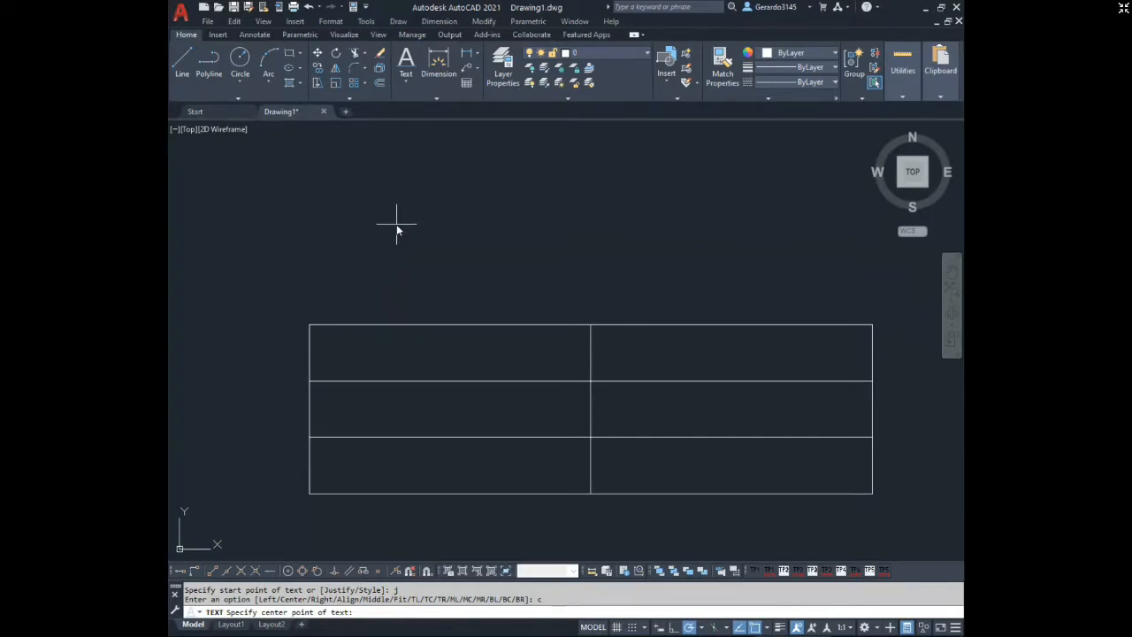
{"action": "left_click", "coordinate": [495, 224]}
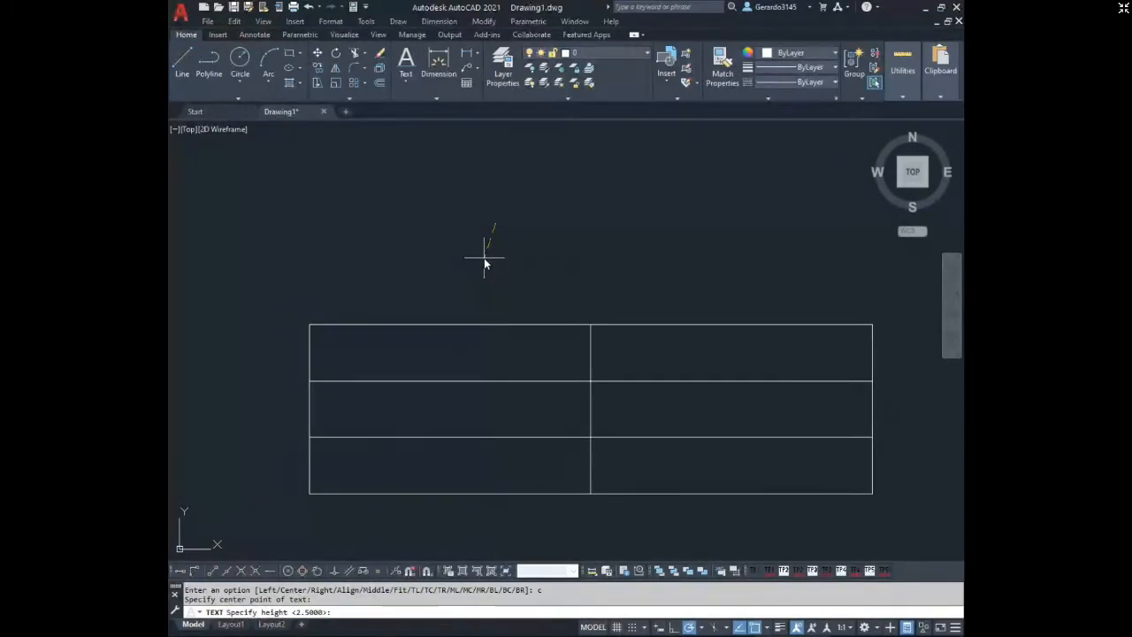
{"action": "key", "text": "Return"}
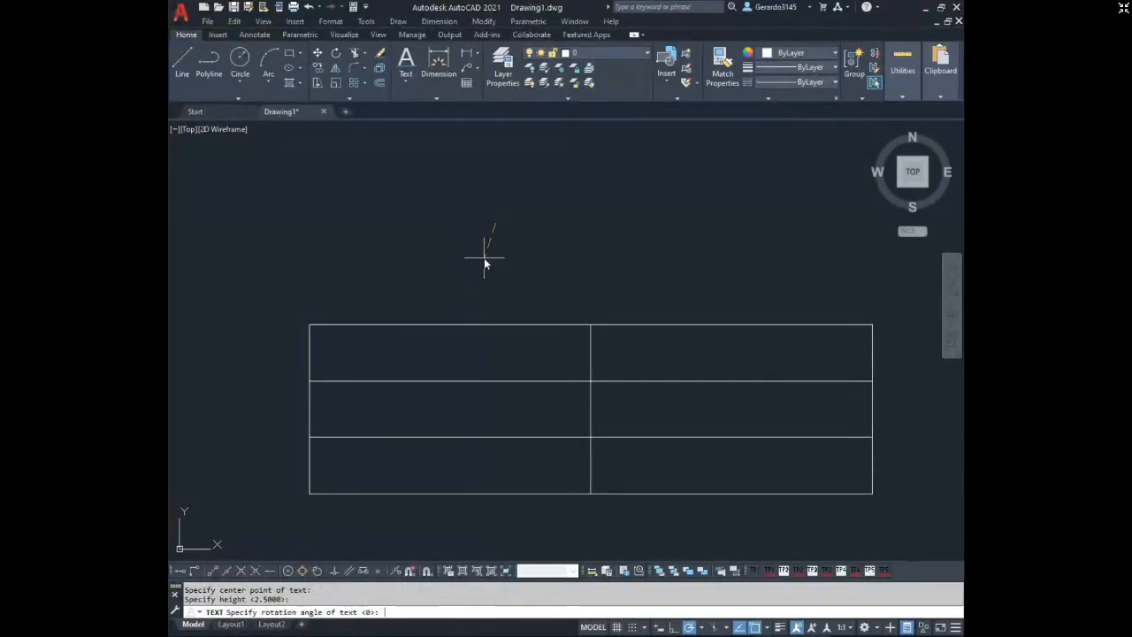
{"action": "type", "text": "Escala"}
{"action": "key", "text": "Return"}
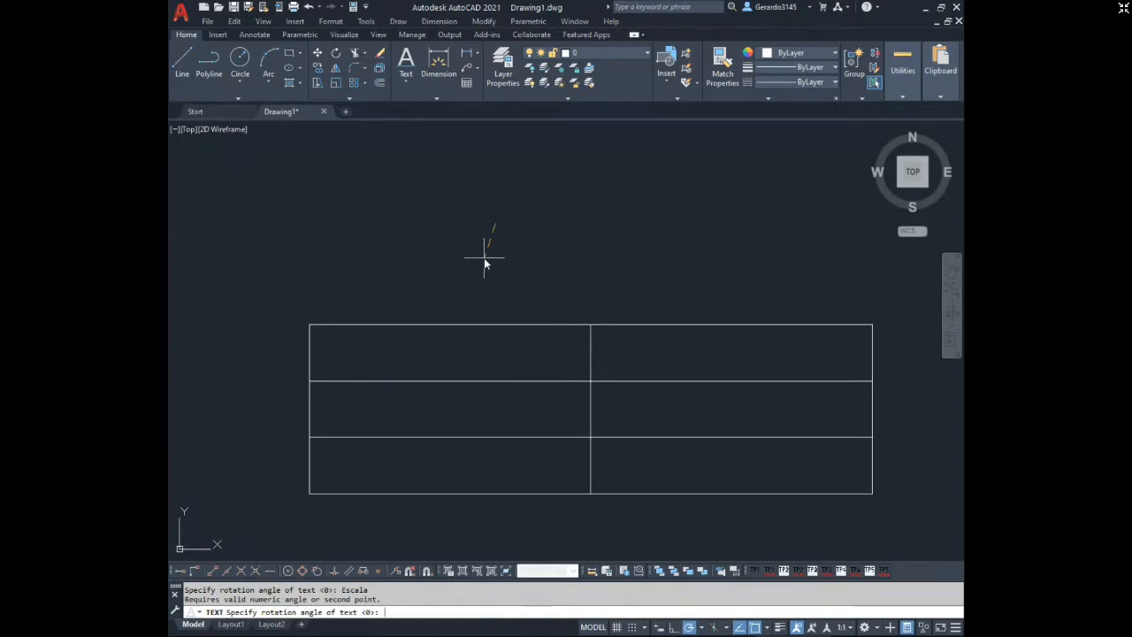
{"action": "key", "text": "Return"}
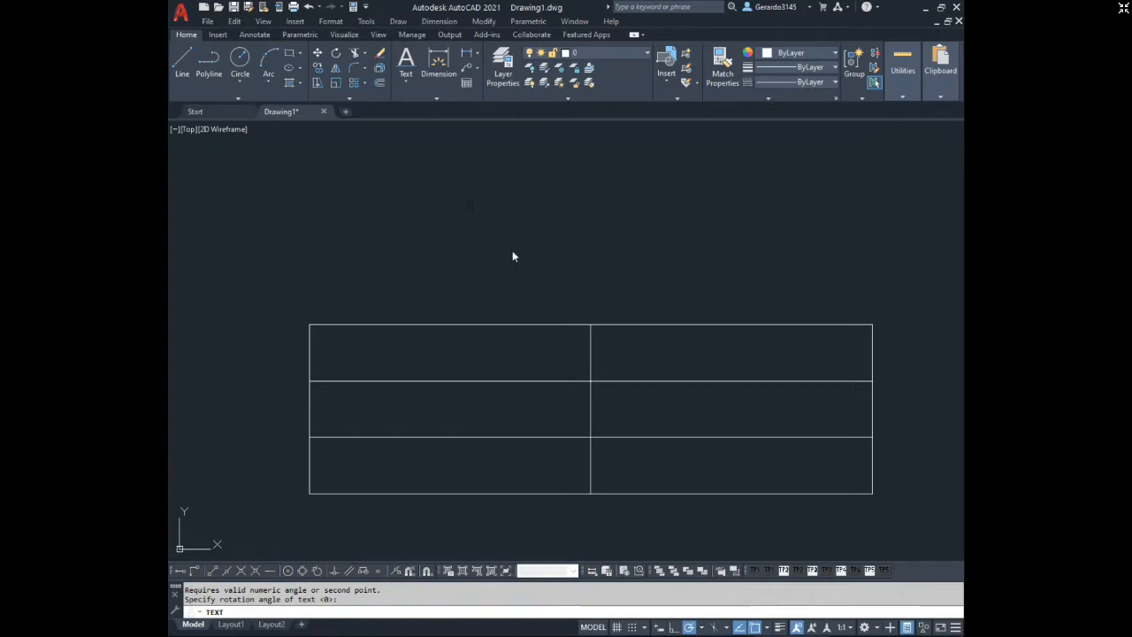
{"action": "key", "text": "Escape"}
{"action": "key", "text": "Escape"}
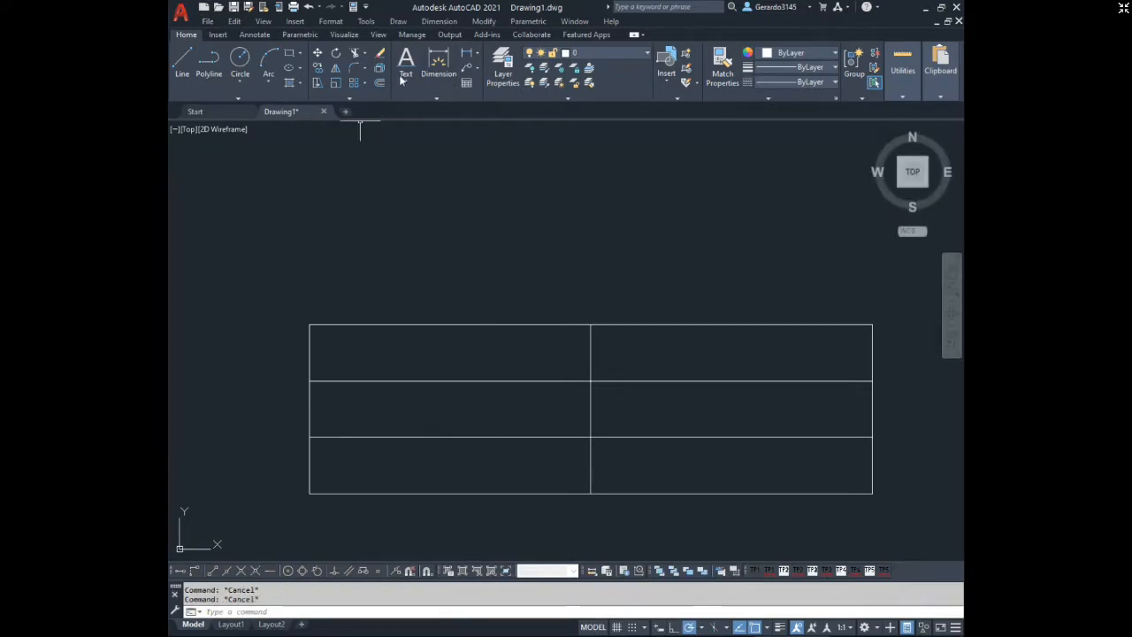
{"action": "left_click", "coordinate": [404, 77]}
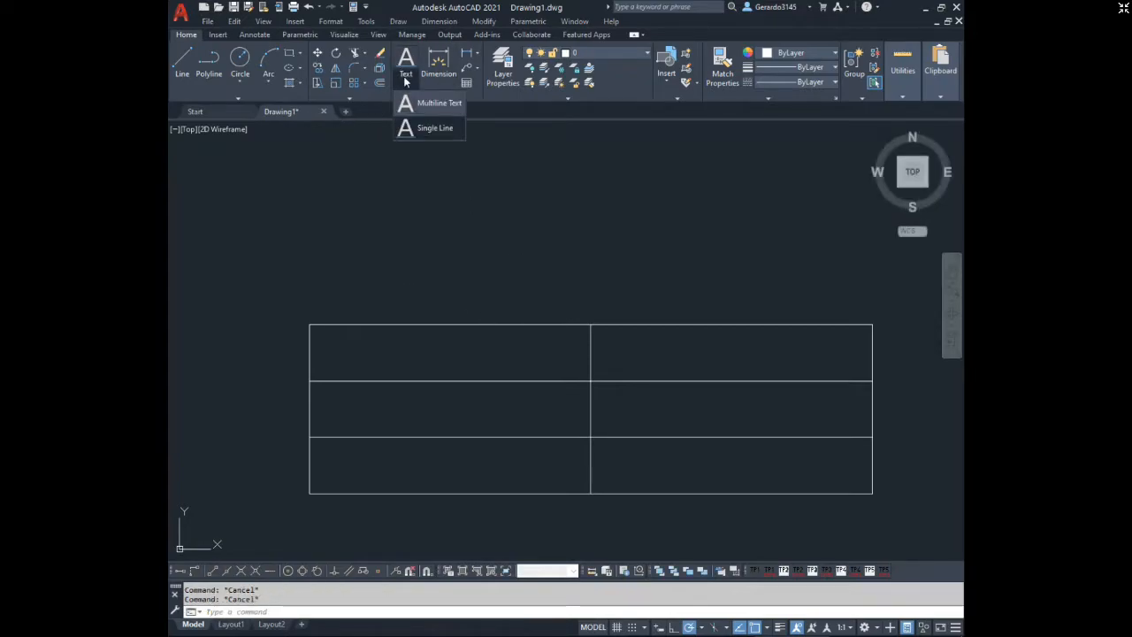
{"action": "left_click", "coordinate": [434, 130]}
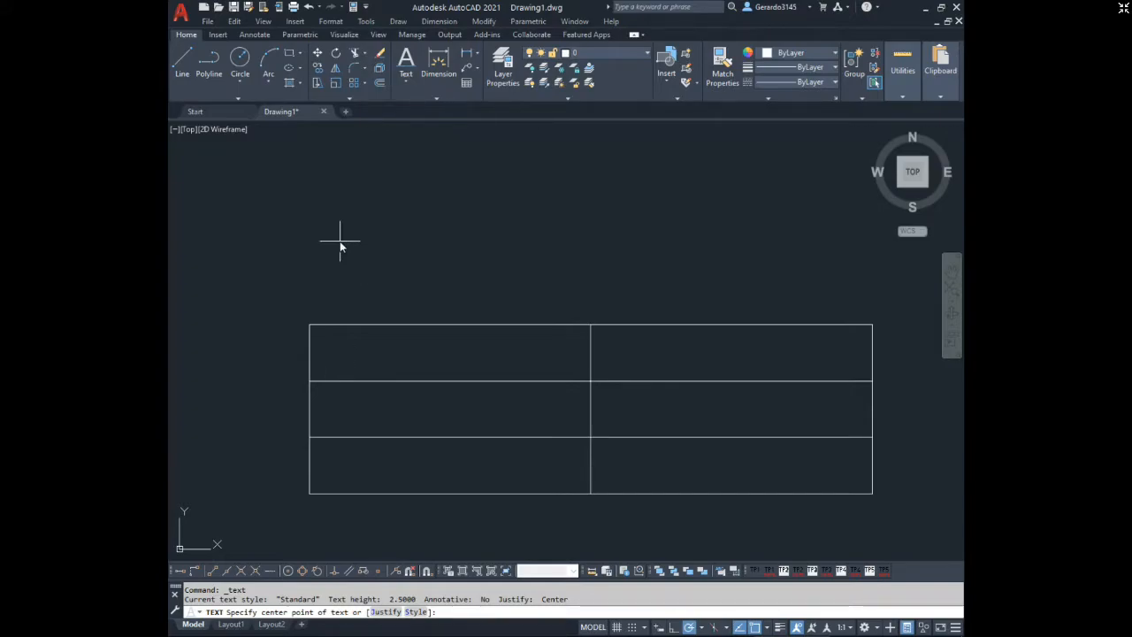
{"action": "key", "text": "Escape"}
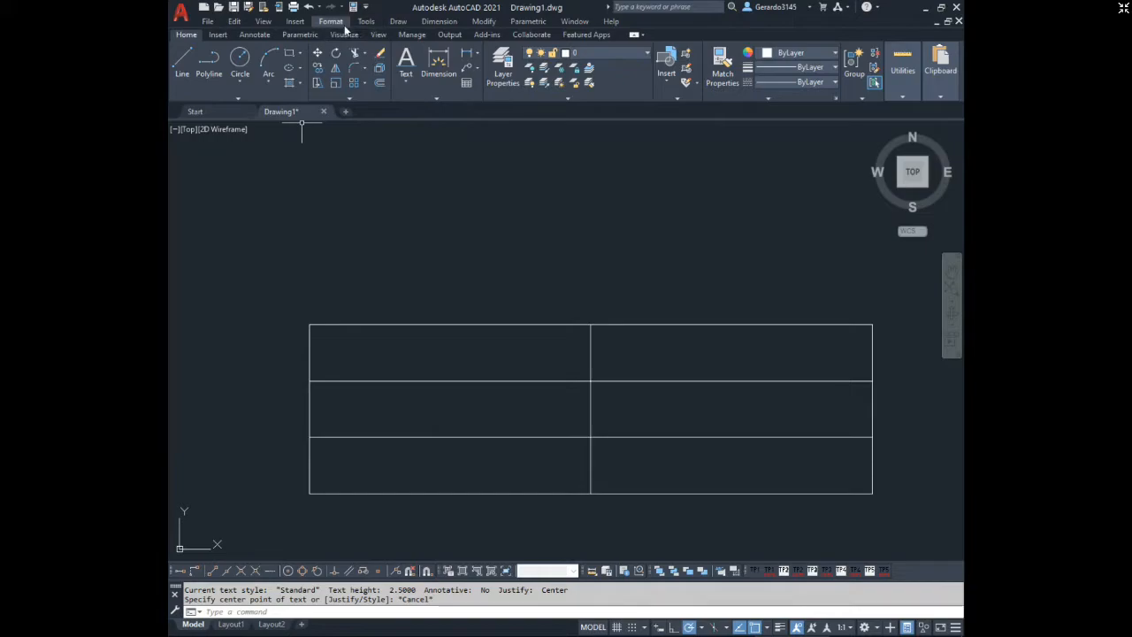
Add the multiline text "Escala:" above the grid's left column.
{"action": "left_click", "coordinate": [406, 80]}
{"action": "left_click", "coordinate": [438, 103]}
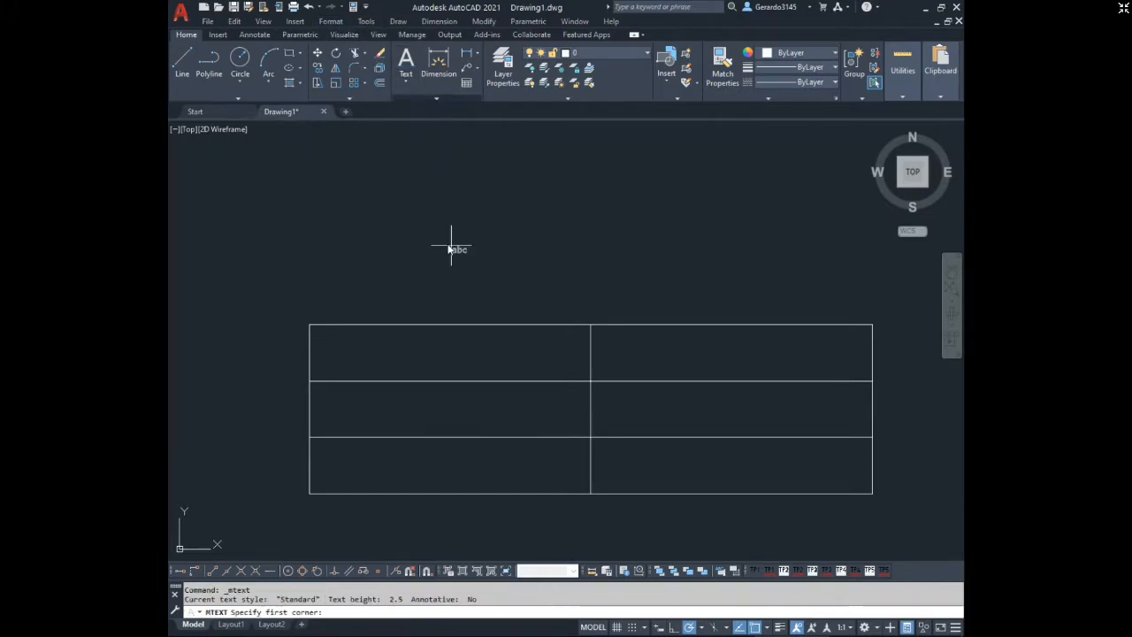
{"action": "left_click", "coordinate": [348, 223]}
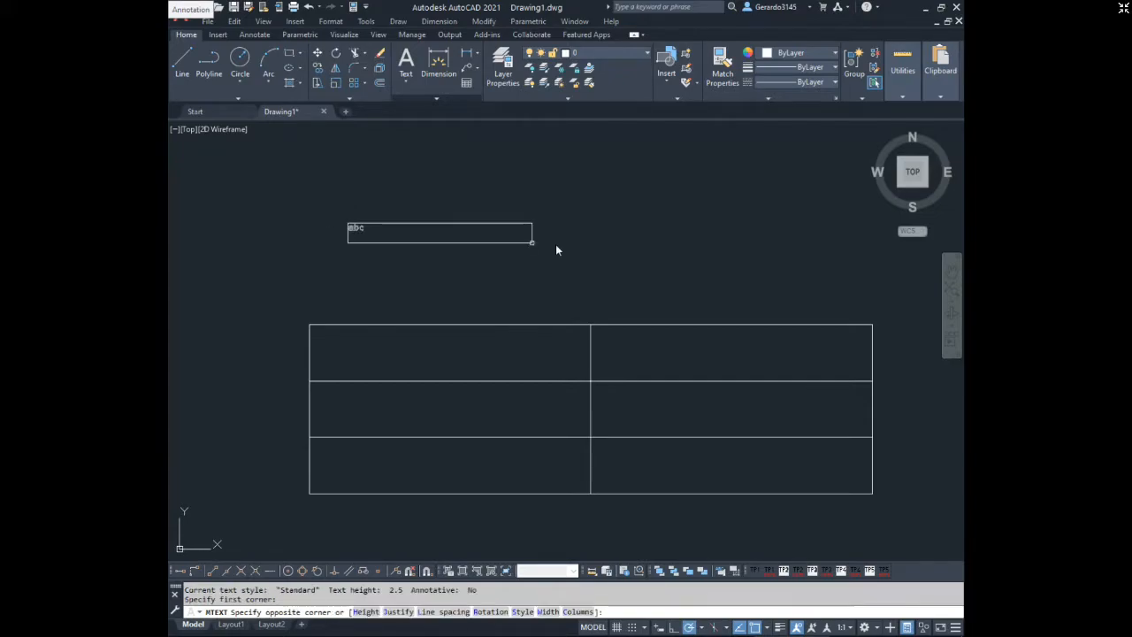
{"action": "left_click", "coordinate": [568, 257]}
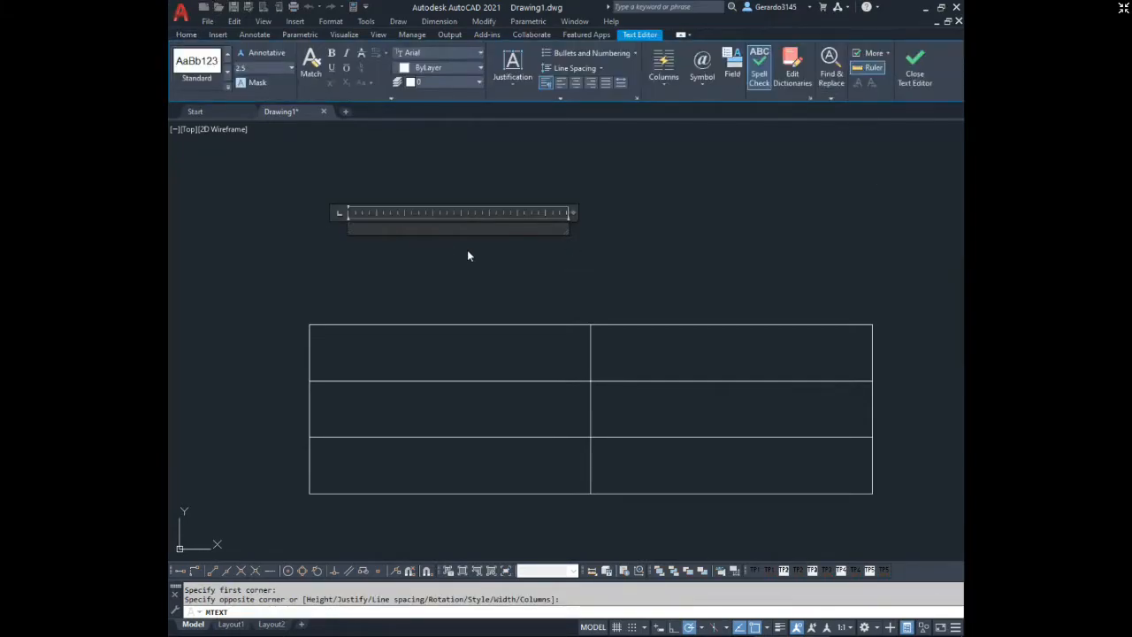
{"action": "type", "text": "Escala:"}
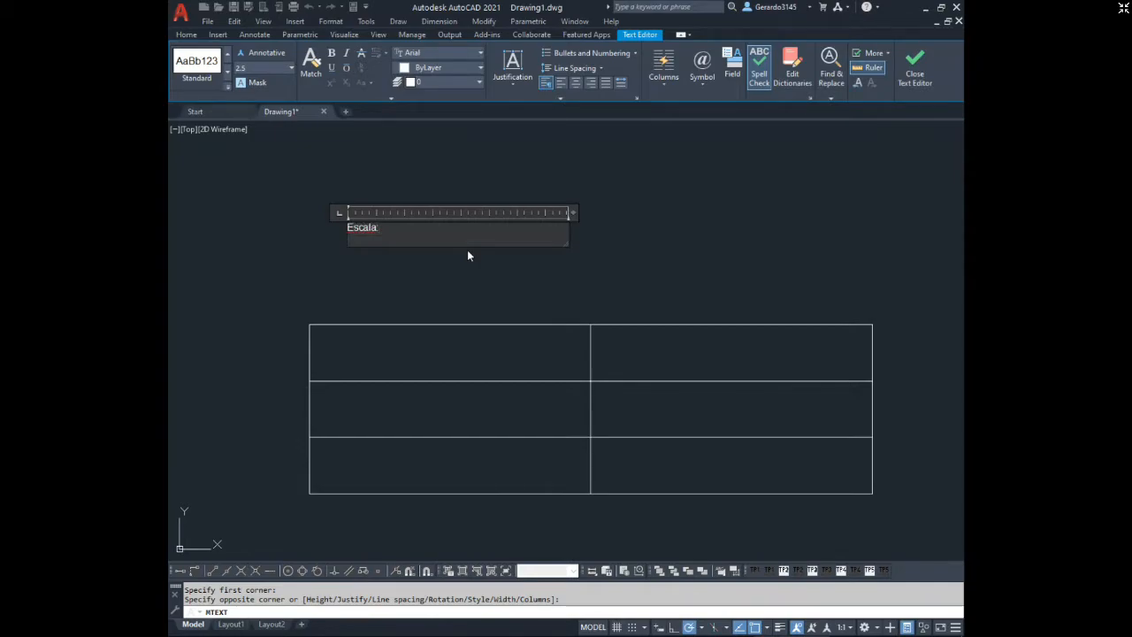
{"action": "left_click", "coordinate": [601, 281]}
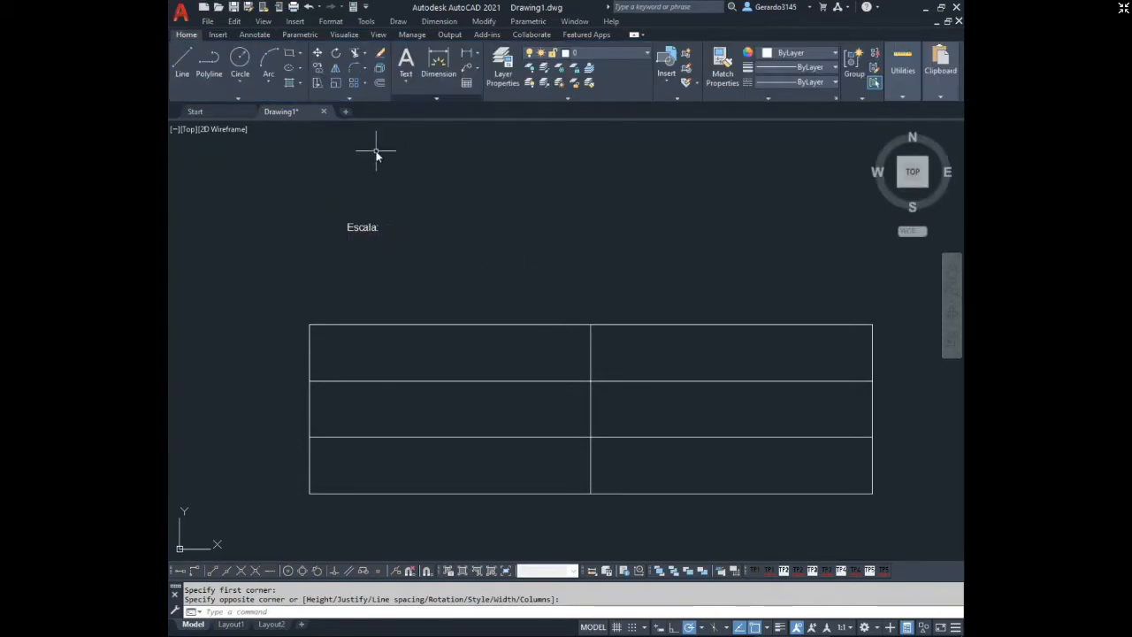
Create a new text style named style1 with a text height of 6 and make it the current style.
{"action": "left_click", "coordinate": [331, 21]}
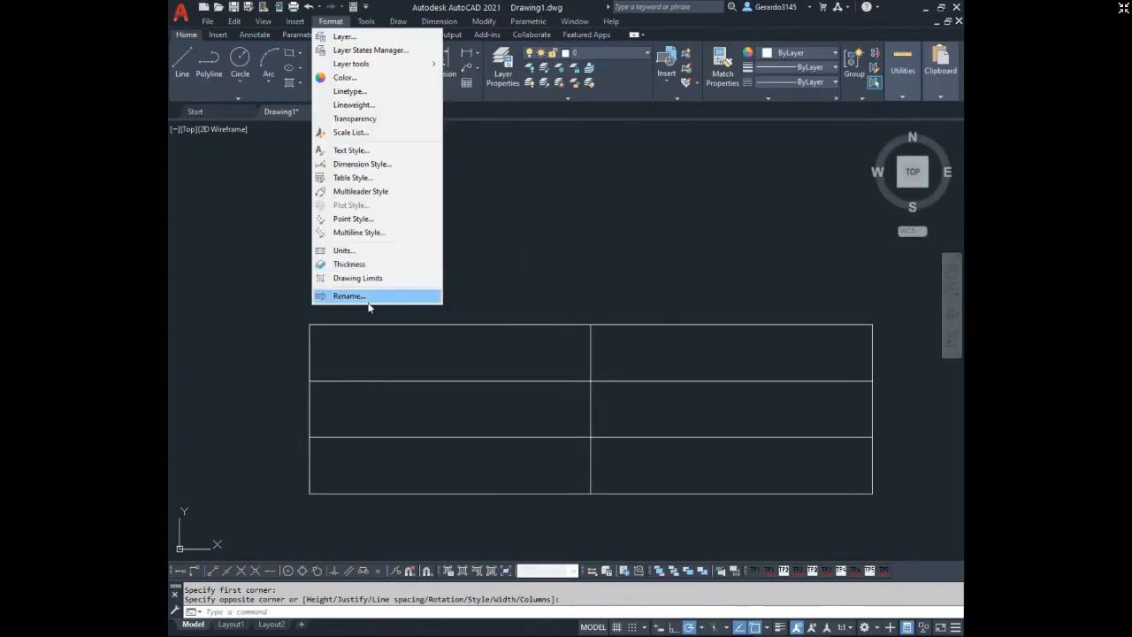
{"action": "left_click", "coordinate": [365, 152]}
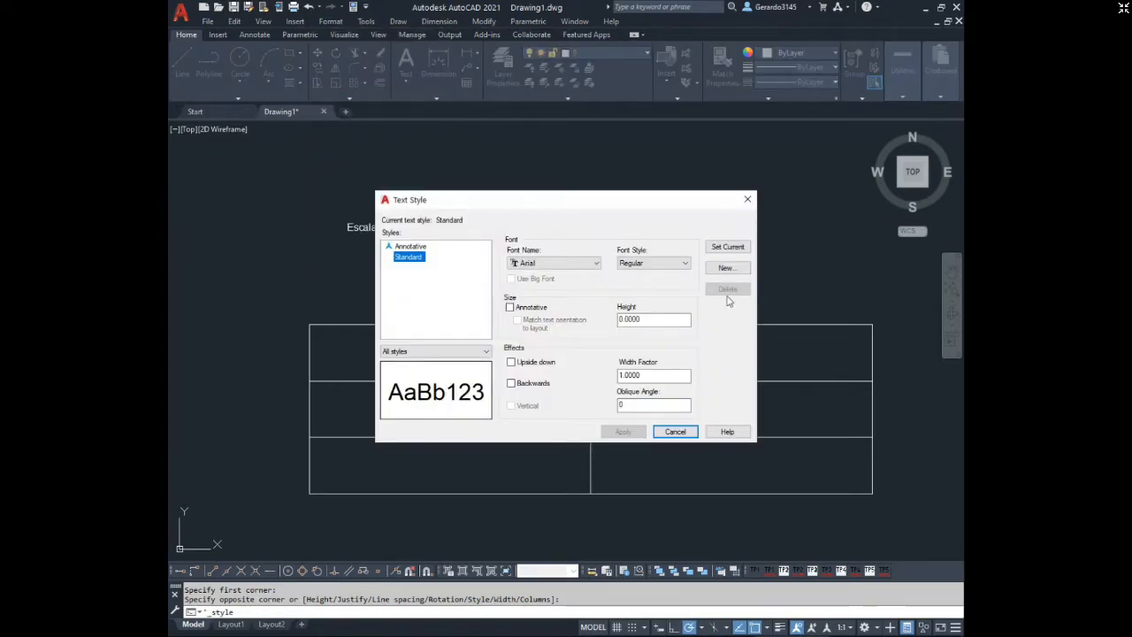
{"action": "left_click", "coordinate": [725, 268]}
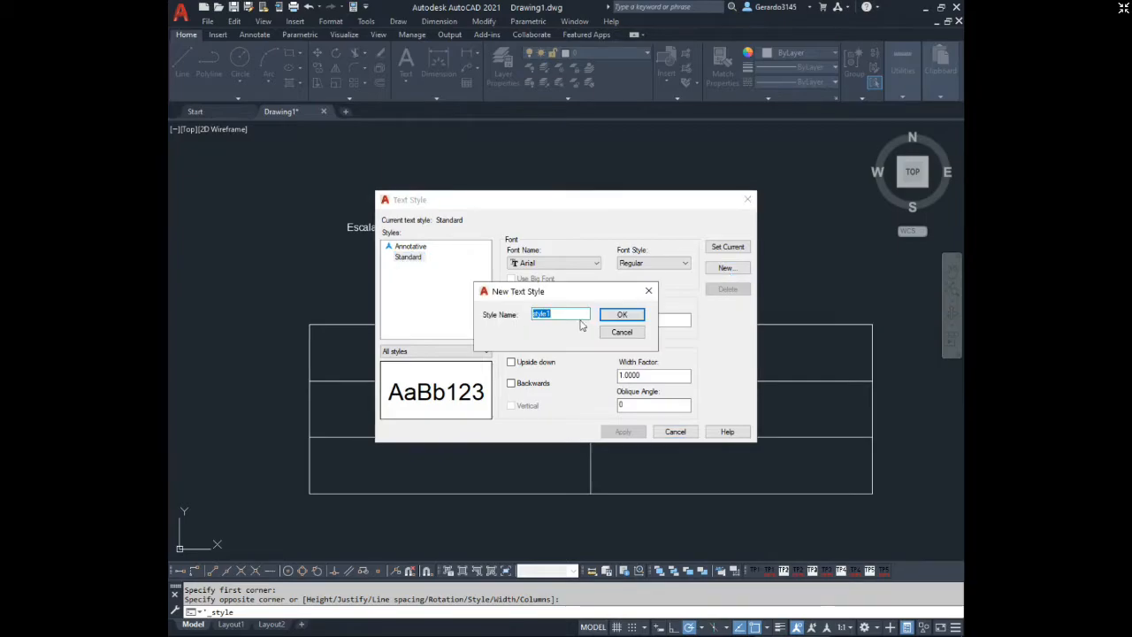
{"action": "left_click", "coordinate": [622, 315]}
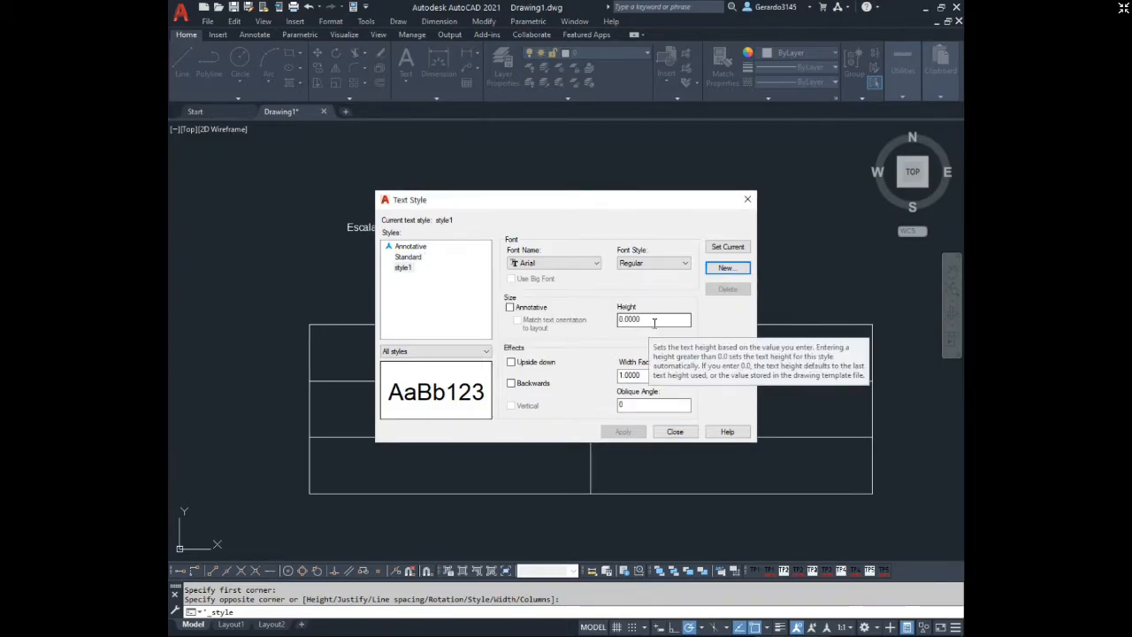
{"action": "double_click", "coordinate": [655, 321]}
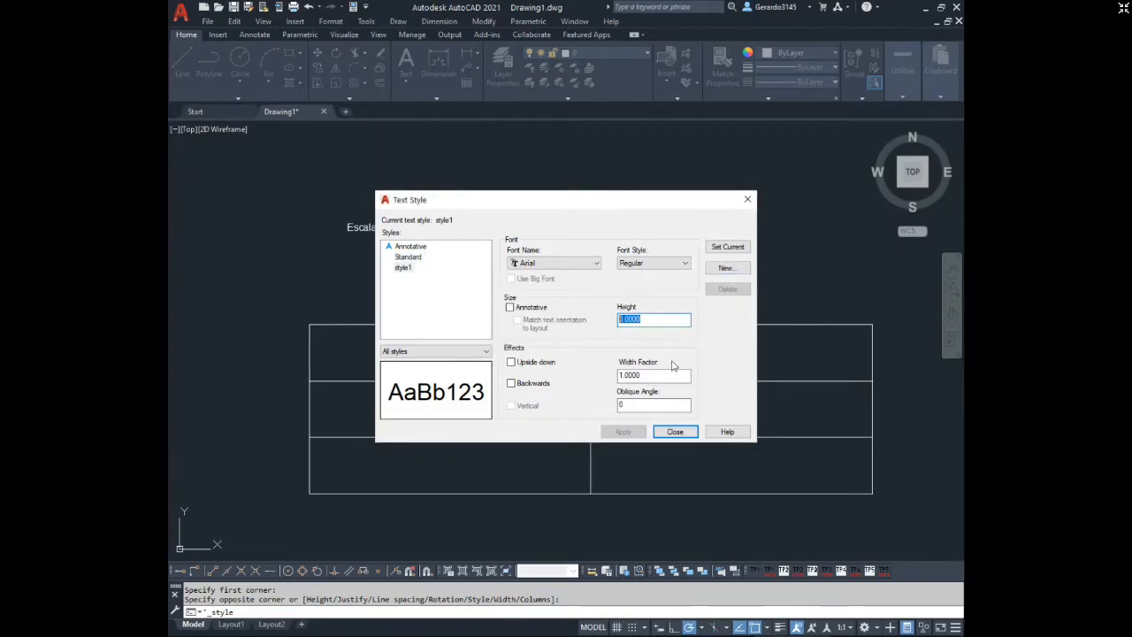
{"action": "type", "text": "6"}
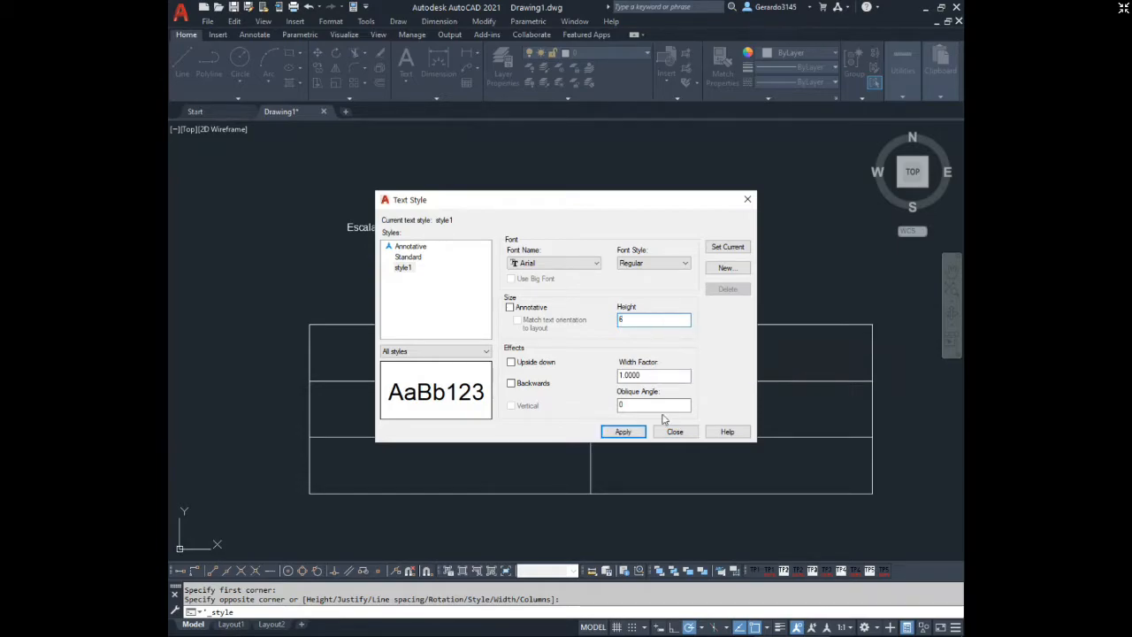
{"action": "left_click", "coordinate": [635, 437]}
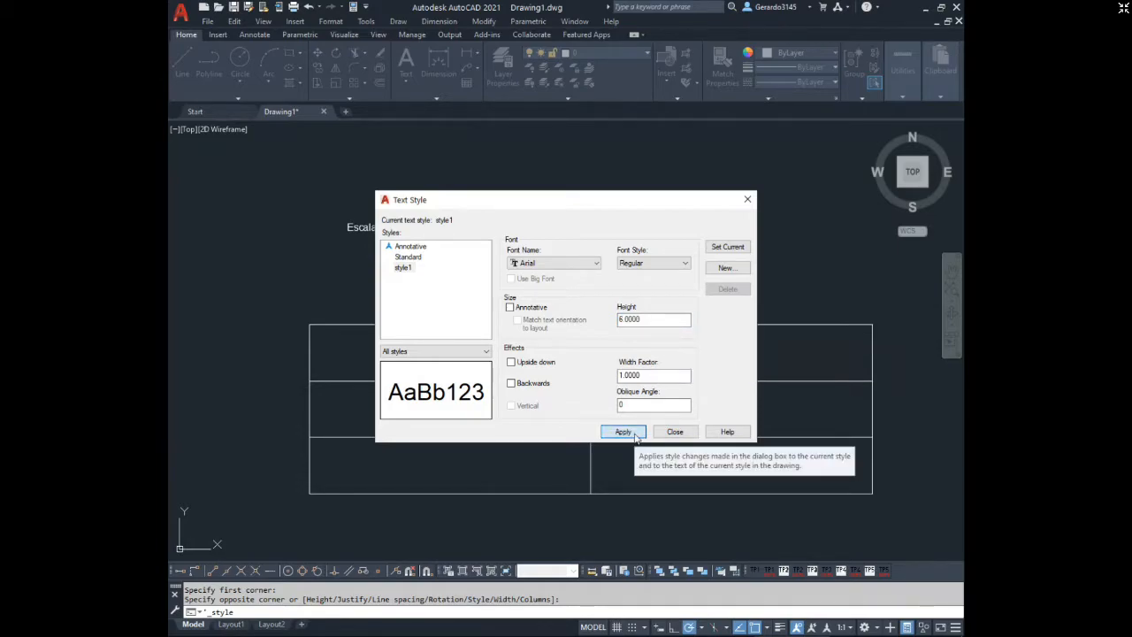
{"action": "left_click", "coordinate": [635, 437]}
{"action": "left_click", "coordinate": [725, 246]}
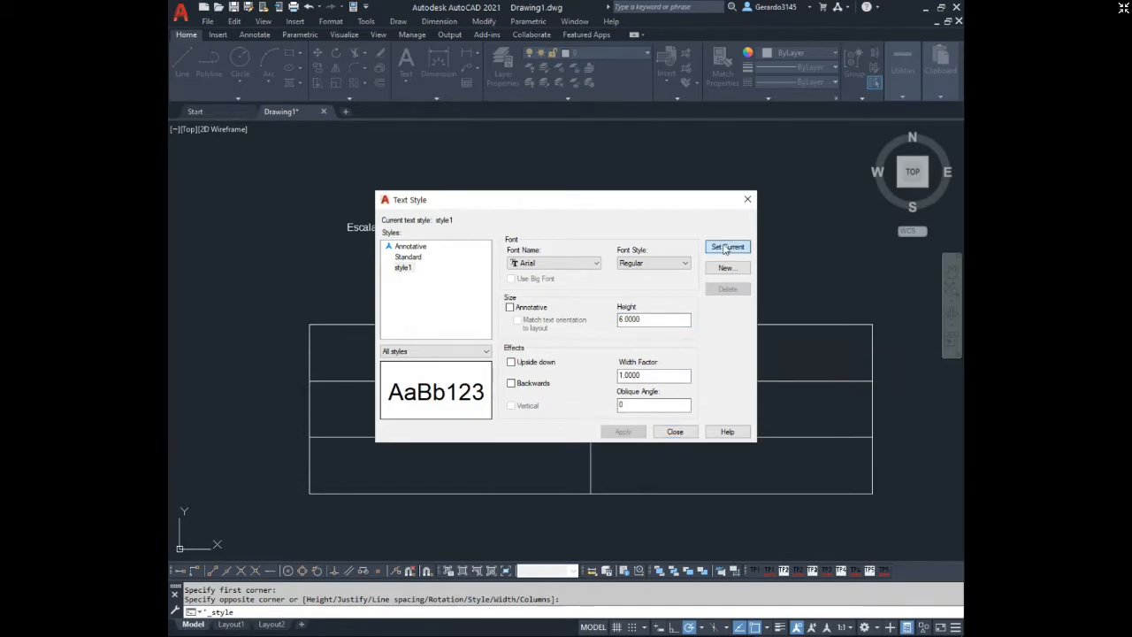
{"action": "left_click", "coordinate": [674, 432]}
Erase the "Escala:" text above the grid.
{"action": "left_click", "coordinate": [403, 242]}
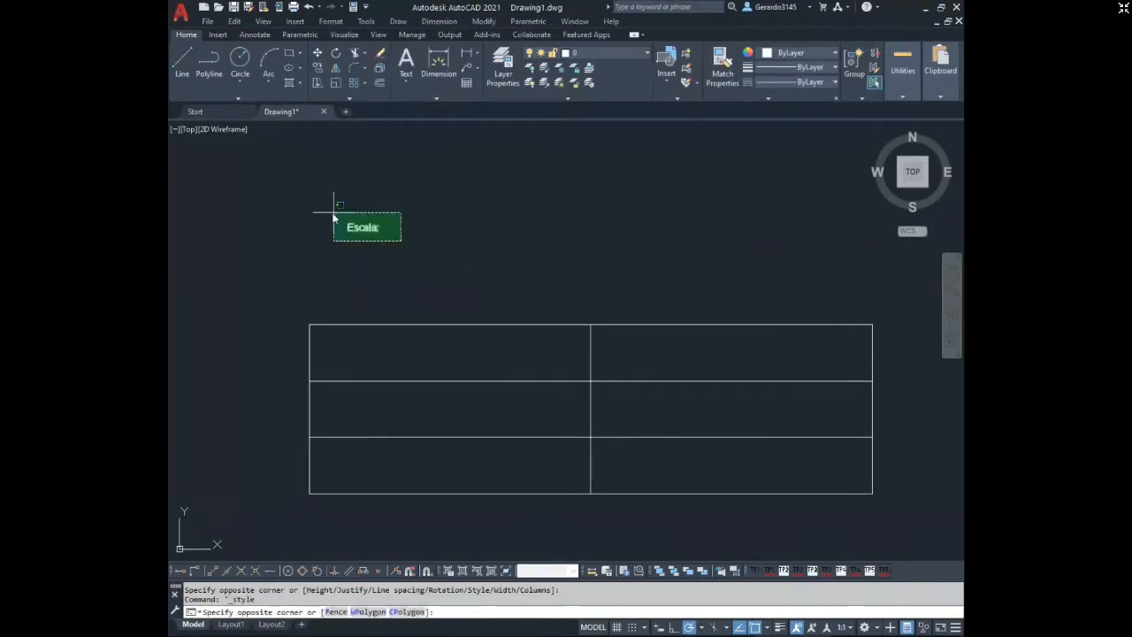
{"action": "left_click", "coordinate": [328, 213]}
{"action": "key", "text": "Delete"}
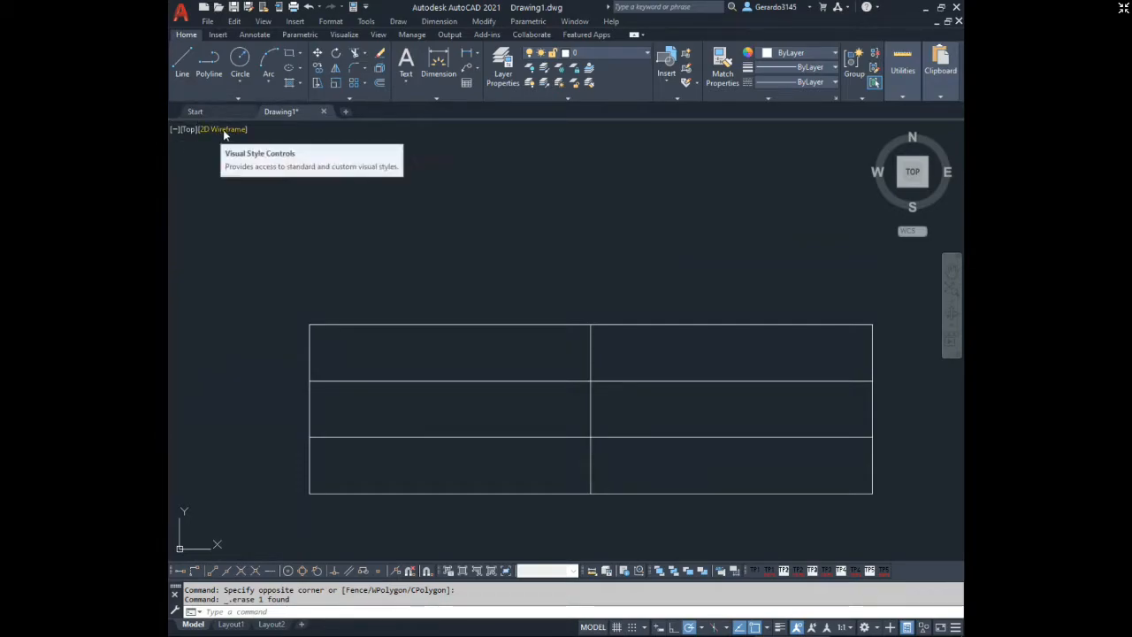
Draw diagonal lines across both top-row cells, from the grid's upper-left corner through the shared lower corner to its upper-right corner.
{"action": "left_click", "coordinate": [183, 63]}
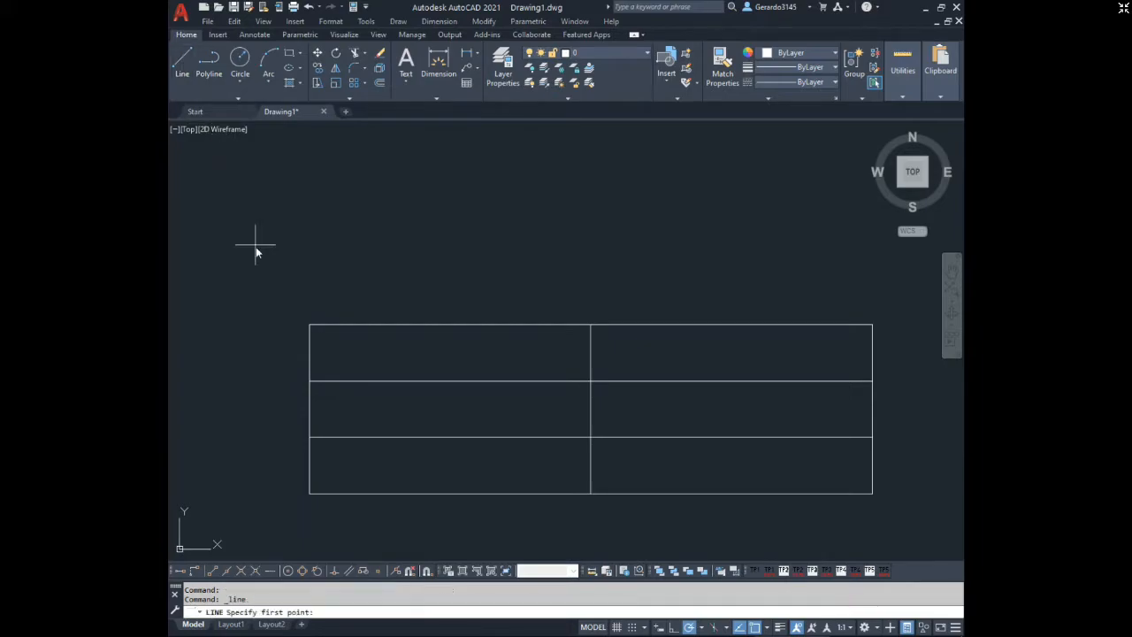
{"action": "left_click", "coordinate": [310, 325]}
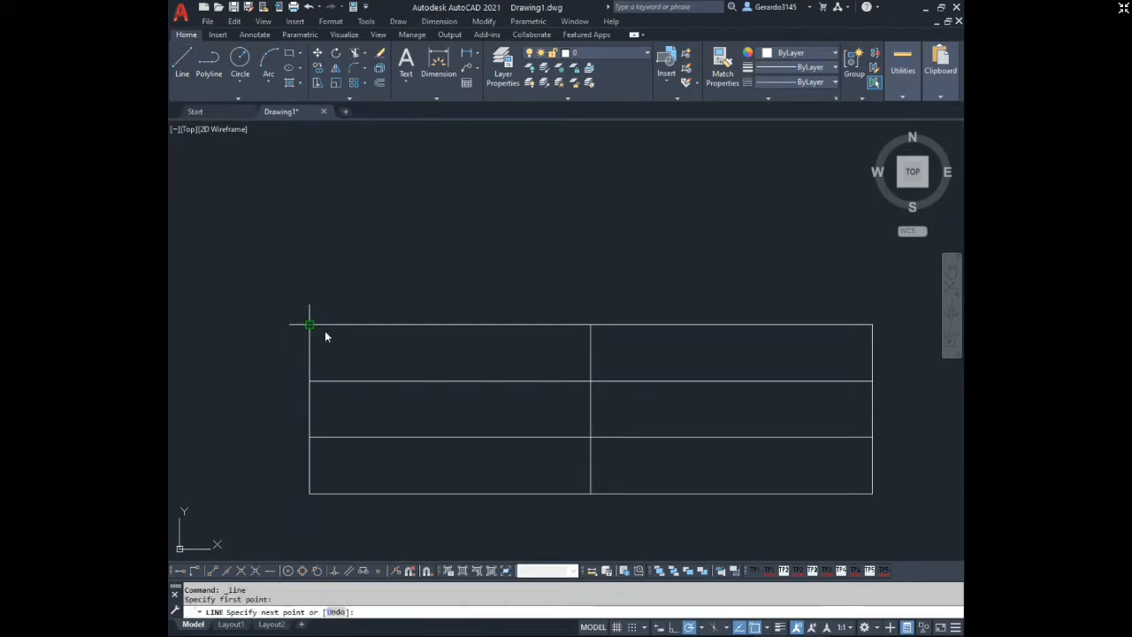
{"action": "left_click", "coordinate": [590, 381]}
{"action": "left_click", "coordinate": [872, 324]}
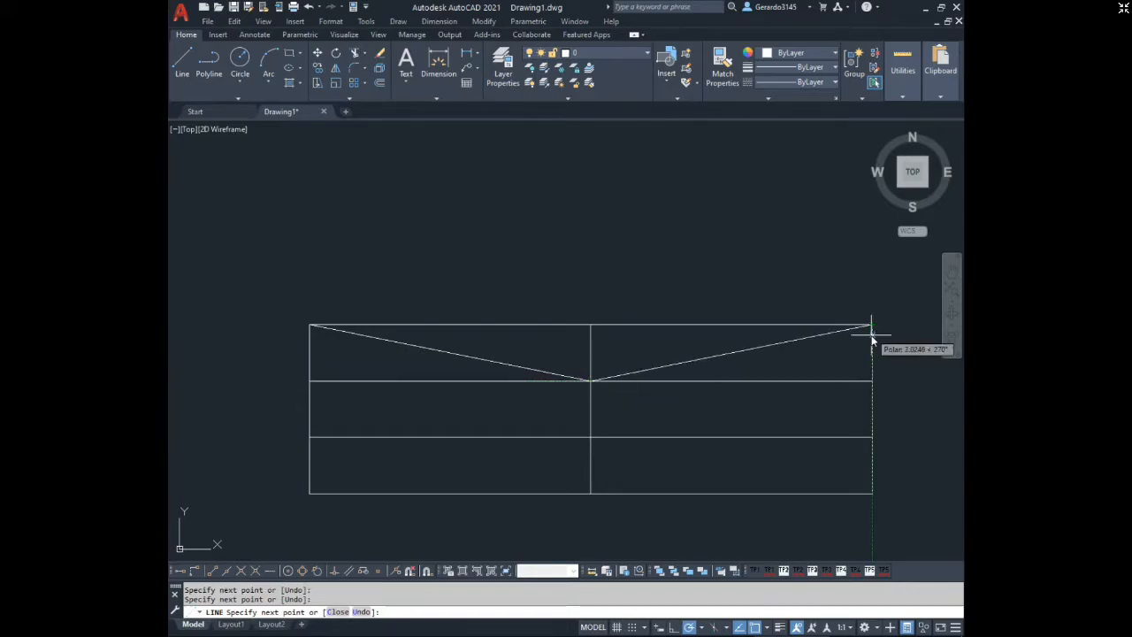
{"action": "key", "text": "Return"}
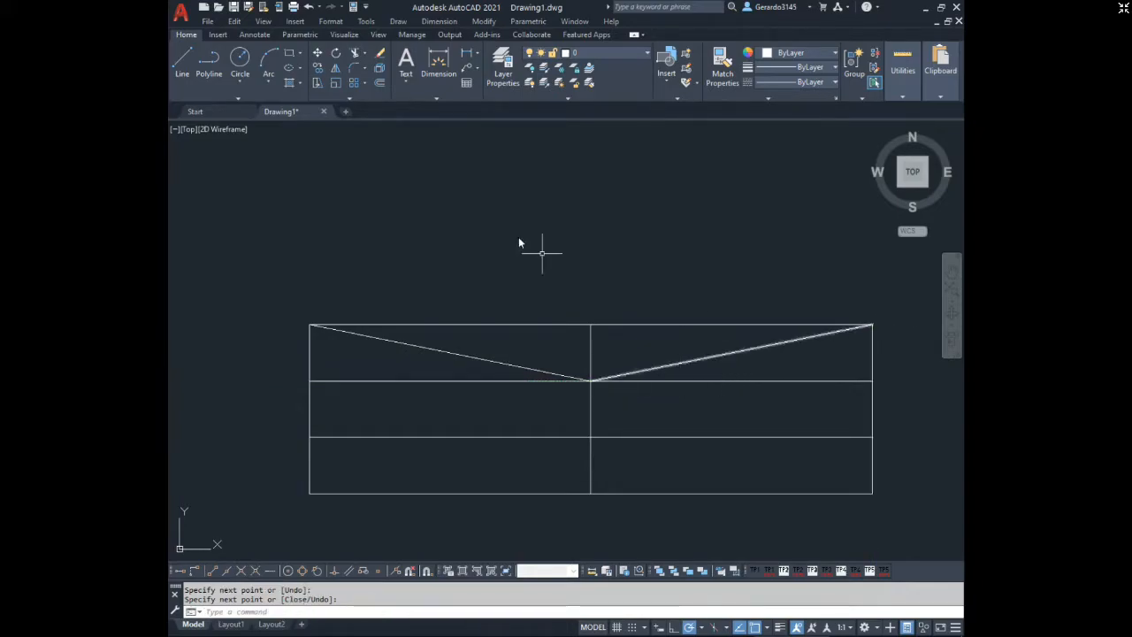
Add the single-line text "Nombre" at the midpoint of the top-left cell's diagonal, with Middle Center (MC) justification and rotation 0.
{"action": "left_click", "coordinate": [407, 78]}
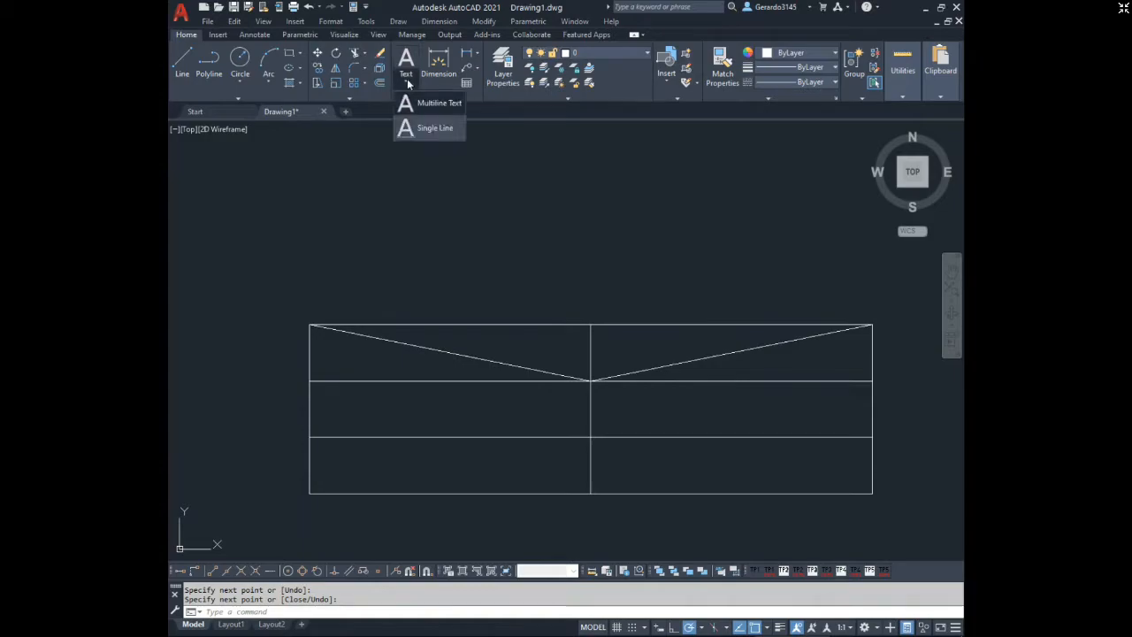
{"action": "left_click", "coordinate": [432, 131]}
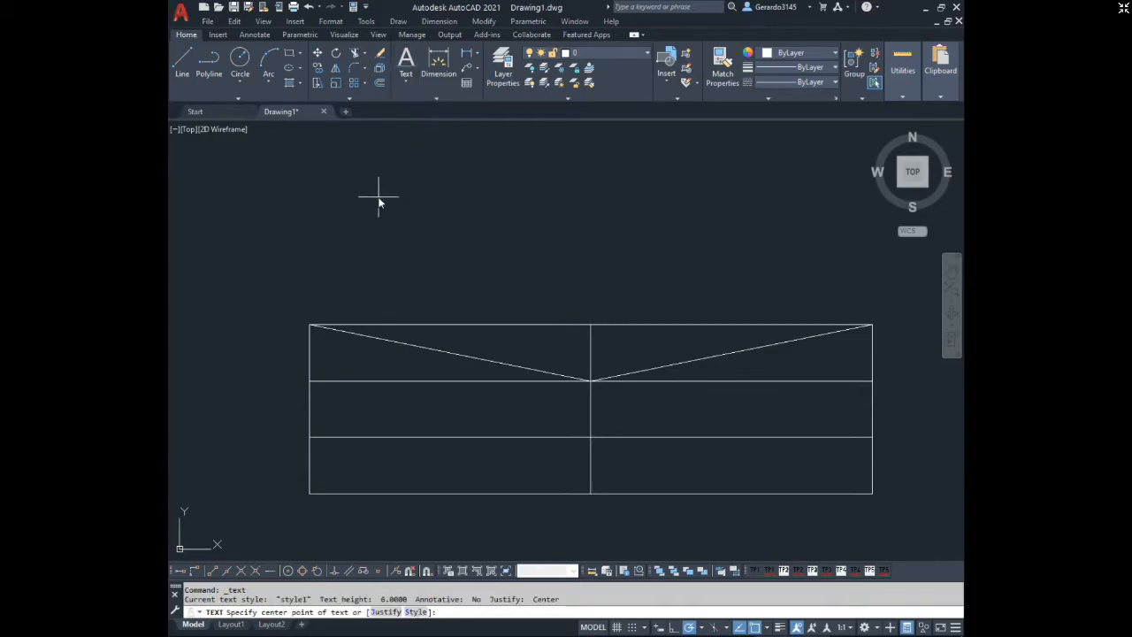
{"action": "key", "text": "Return"}
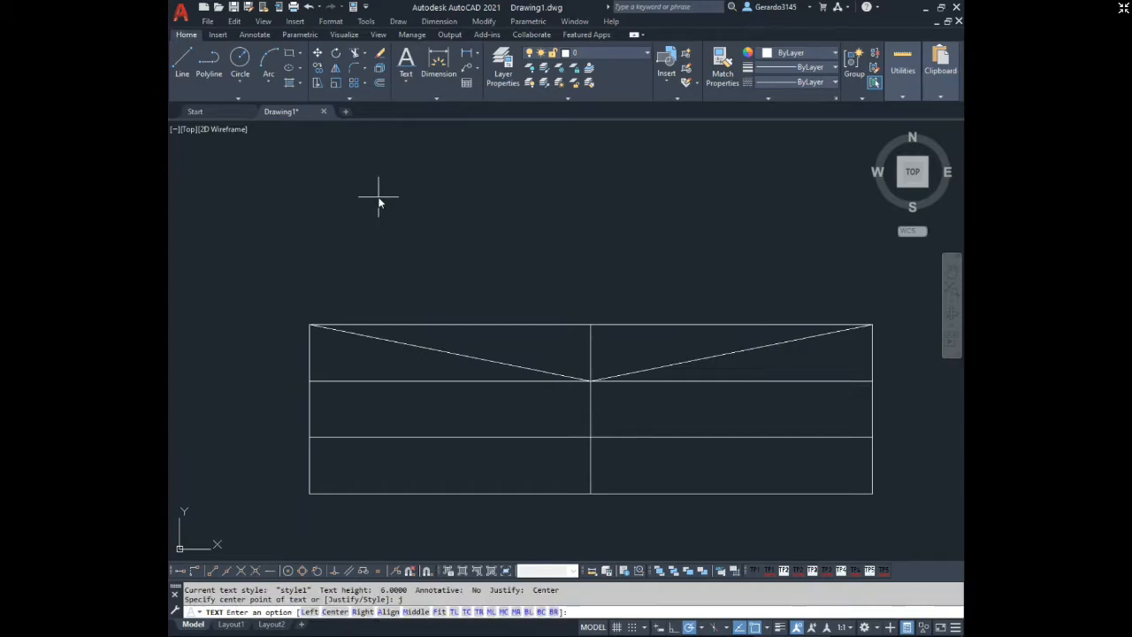
{"action": "type", "text": "mc"}
{"action": "key", "text": "Return"}
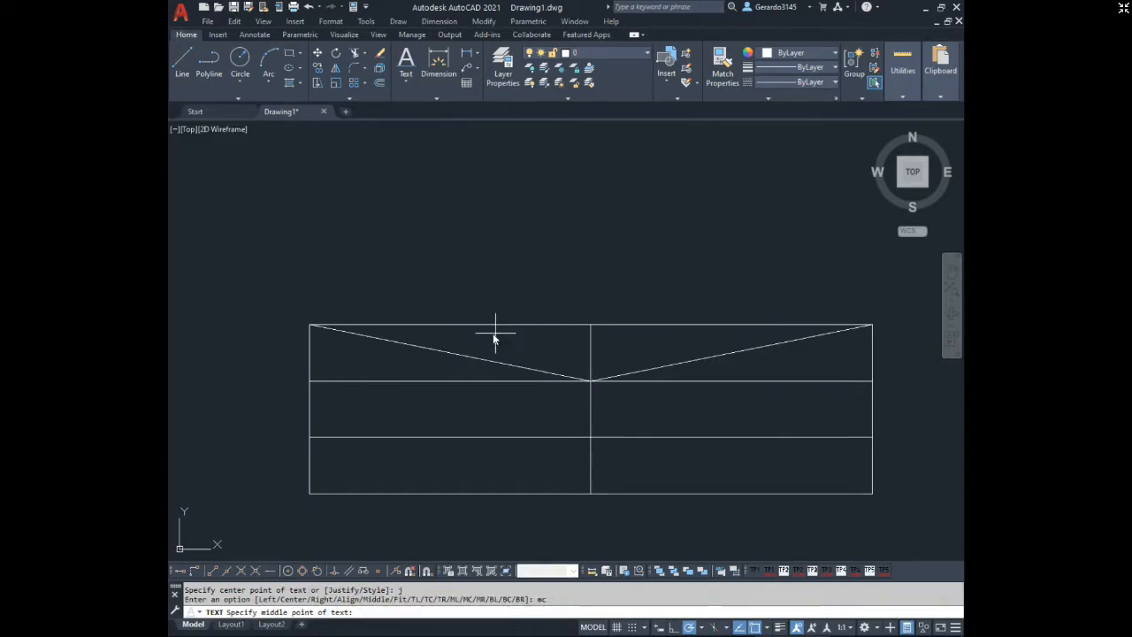
{"action": "left_click", "coordinate": [440, 357]}
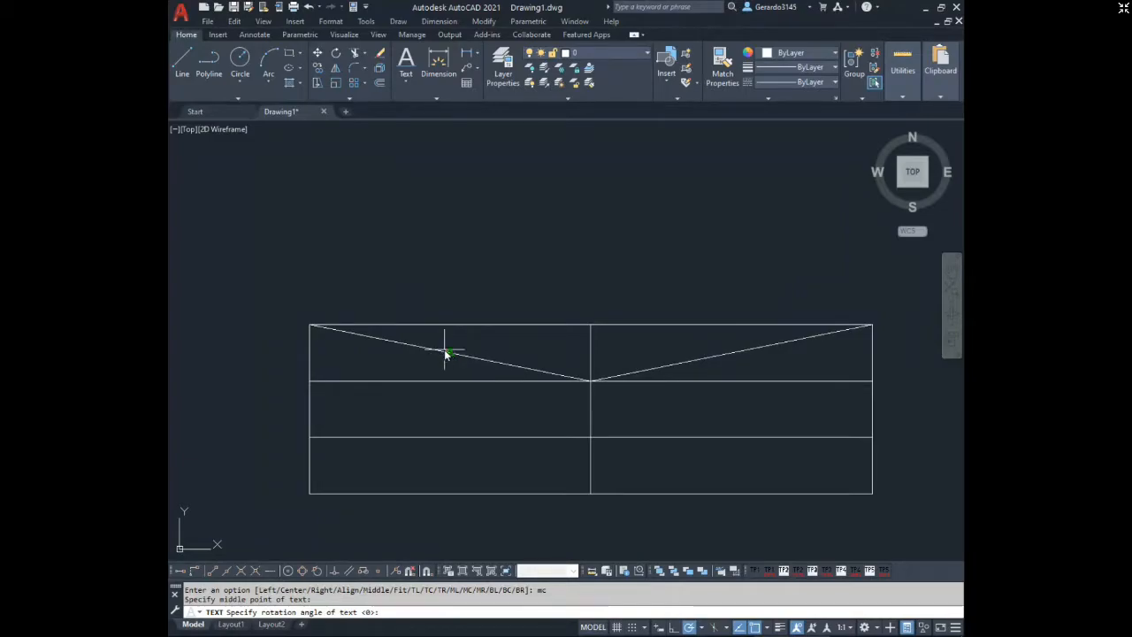
{"action": "key", "text": "Return"}
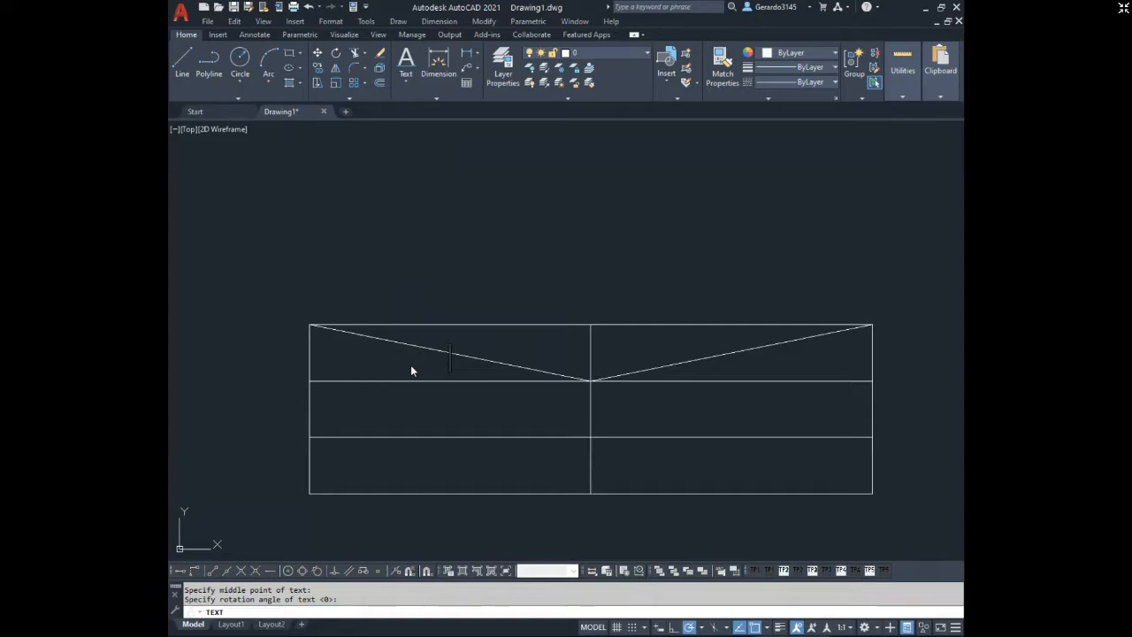
{"action": "type", "text": "Nombre"}
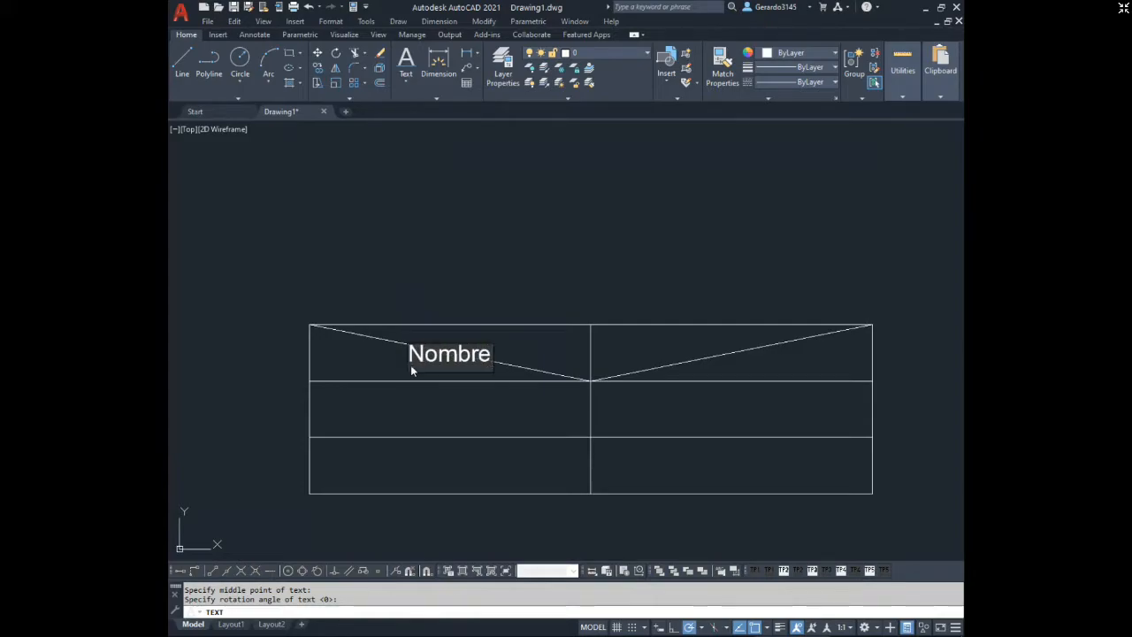
{"action": "key", "text": "Return"}
{"action": "key", "text": "Return"}
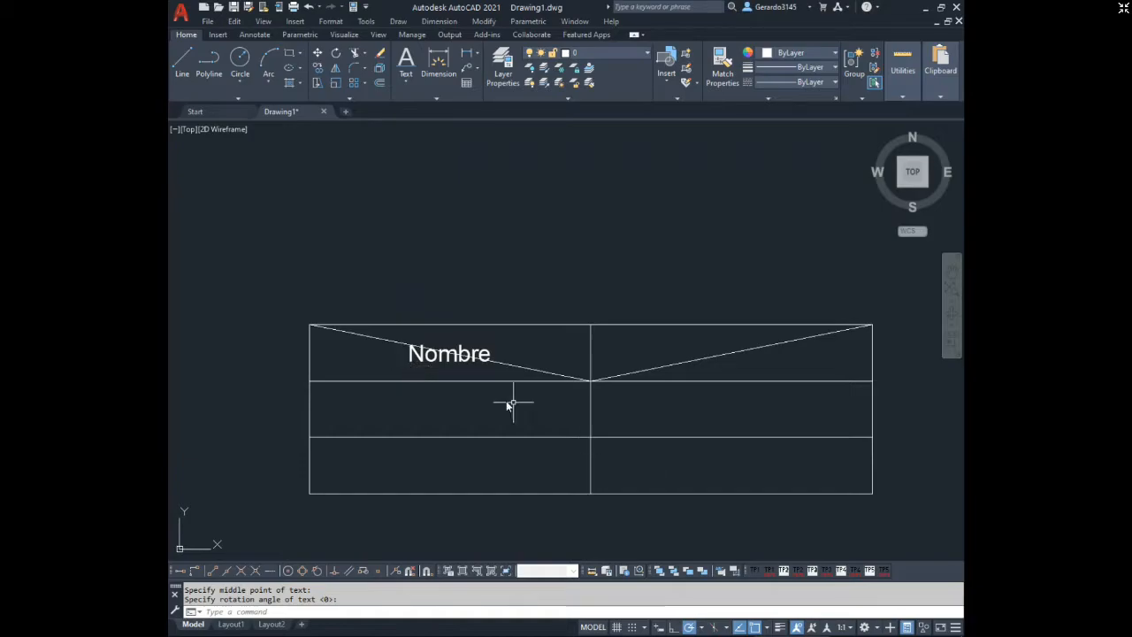
Inspect the "Nombre" text's properties and compare its insertion point with the midpoint of the diagonal line.
{"action": "left_click", "coordinate": [432, 354]}
{"action": "key", "text": "Escape"}
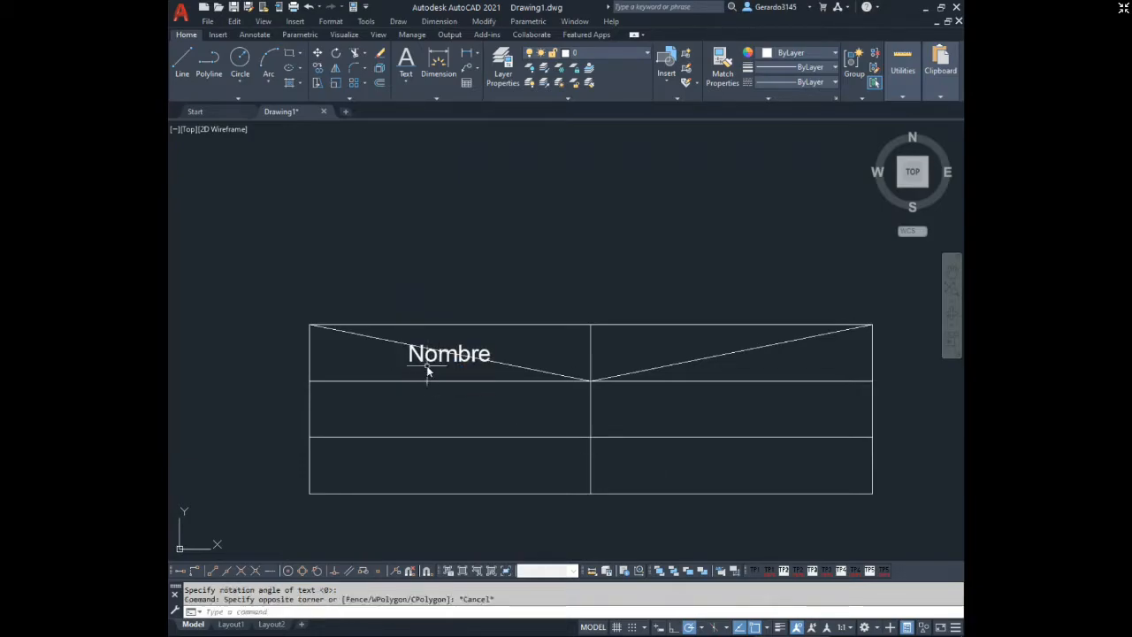
{"action": "left_click", "coordinate": [429, 363]}
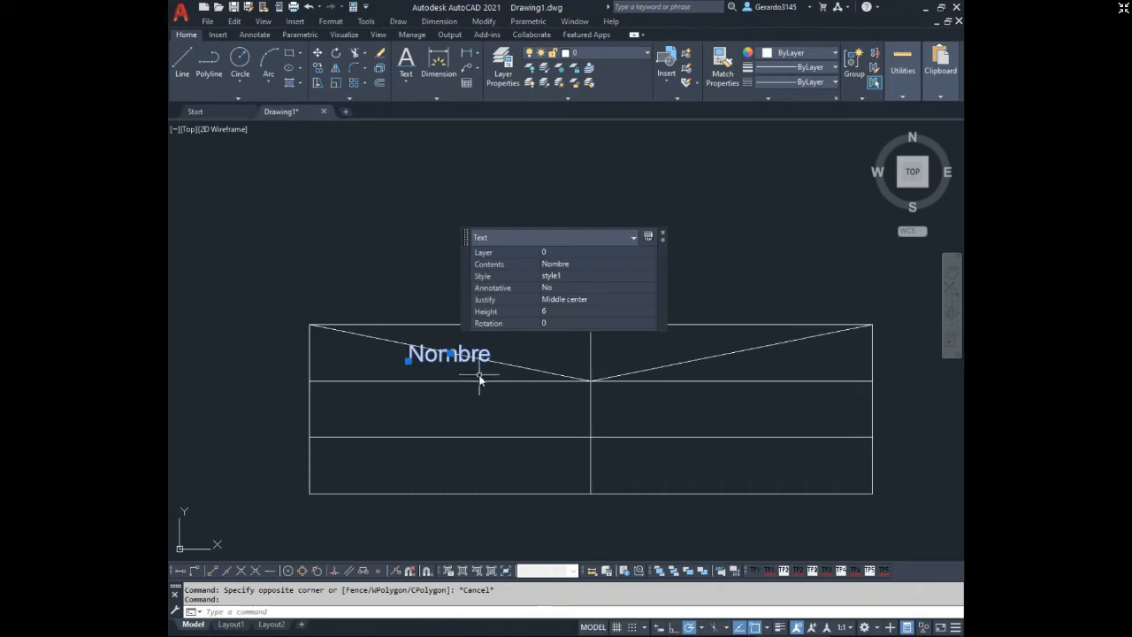
{"action": "key", "text": "Escape"}
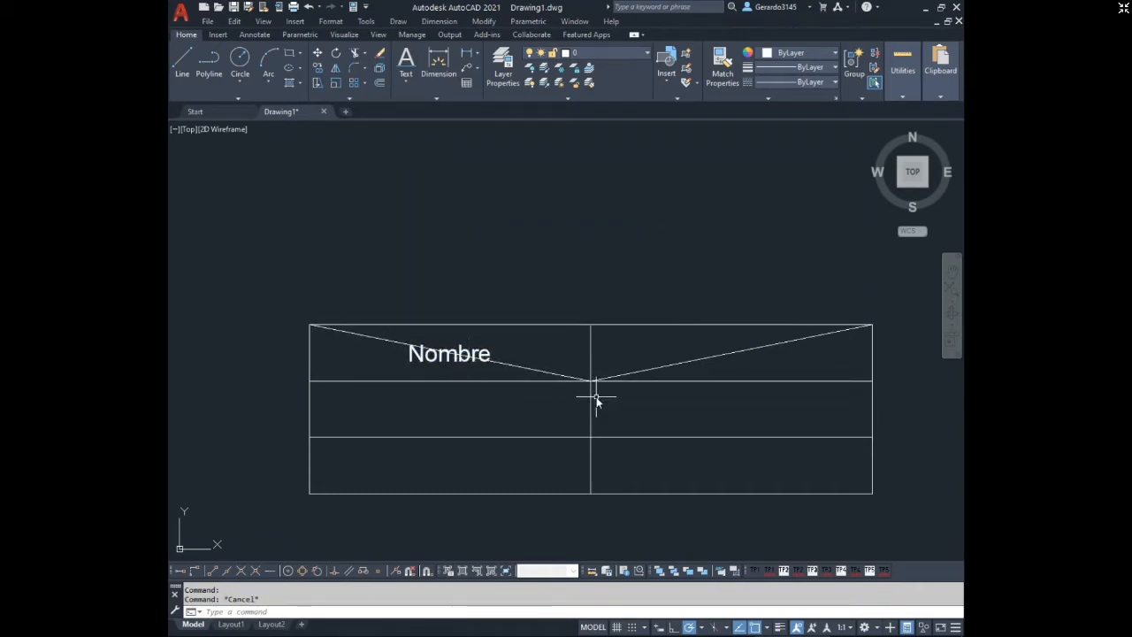
{"action": "left_click", "coordinate": [523, 369]}
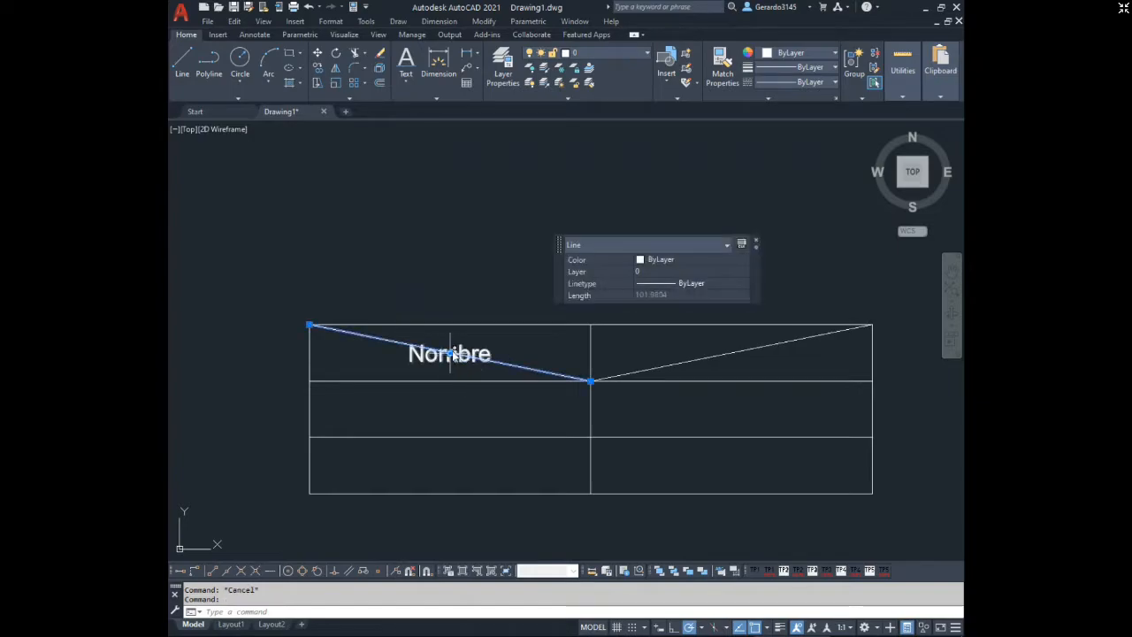
{"action": "left_click", "coordinate": [449, 364]}
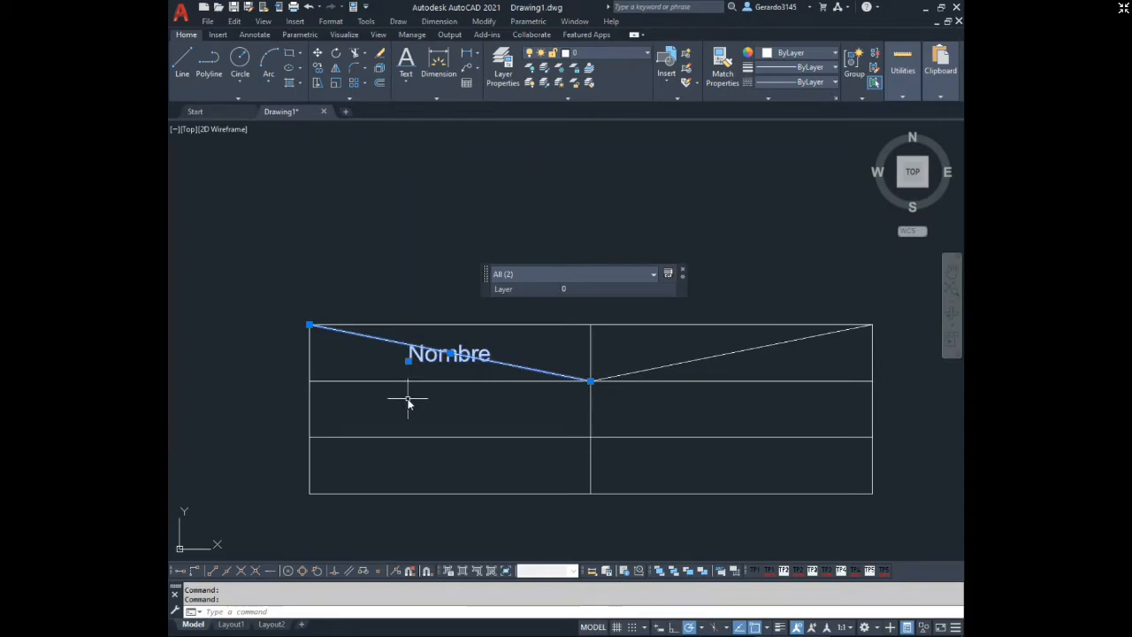
{"action": "key", "text": "Escape"}
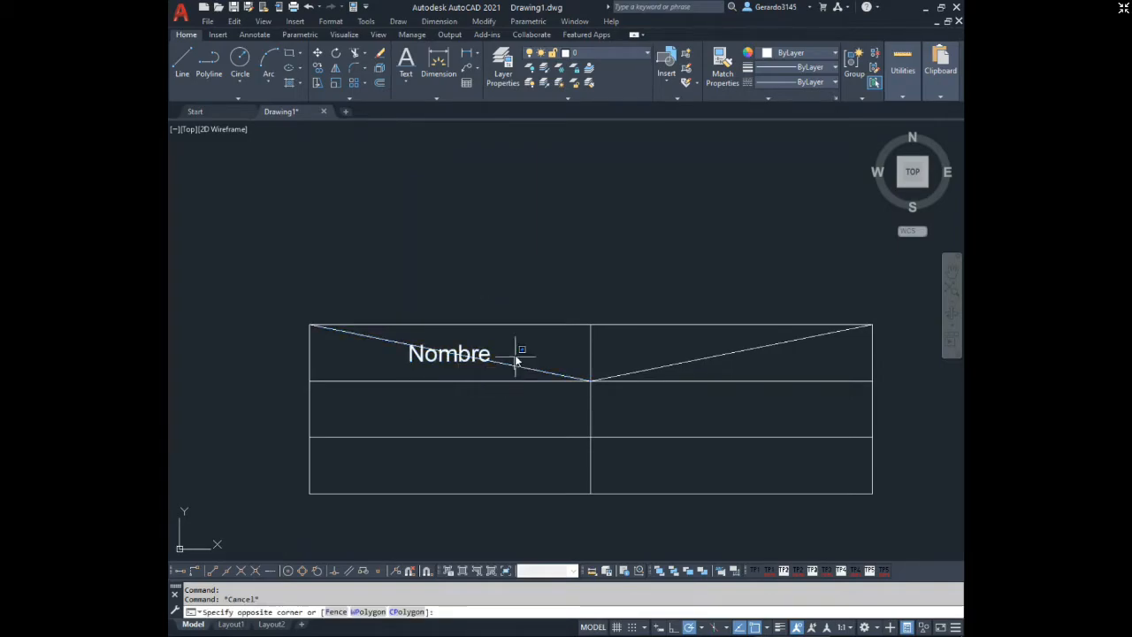
Erase the diagonal line crossing the top-left cell.
{"action": "left_click", "coordinate": [500, 376]}
{"action": "left_click", "coordinate": [506, 366]}
{"action": "key", "text": "Delete"}
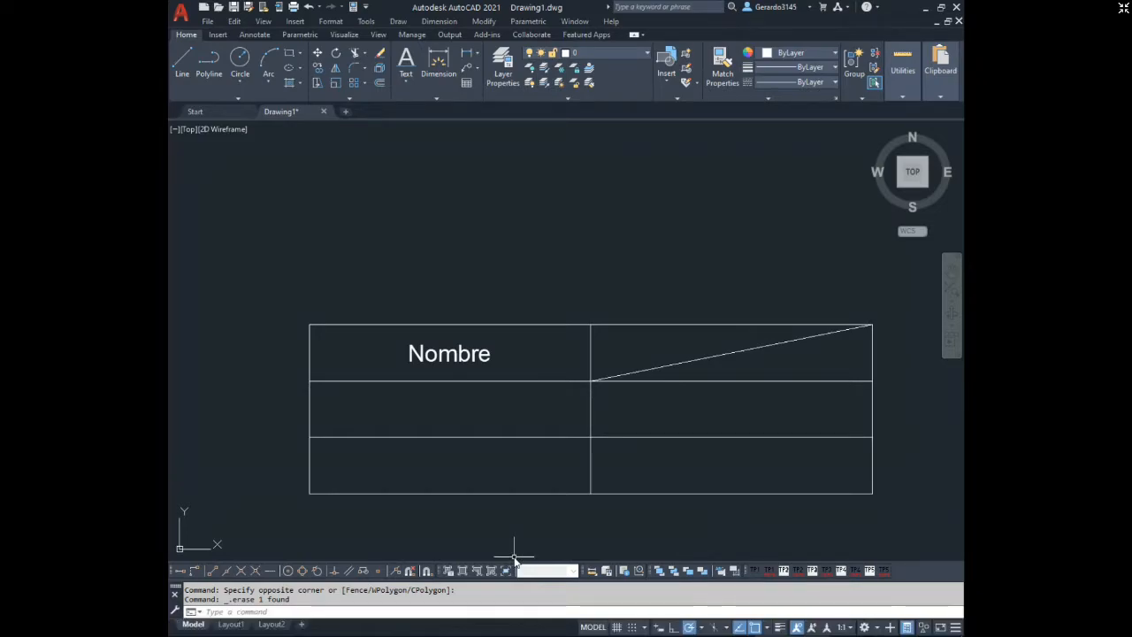
Add the multiline text "Apellido" across the top-right cell, from corner to corner of its diagonal, with Middle Center (MC) justification.
{"action": "left_click", "coordinate": [405, 77]}
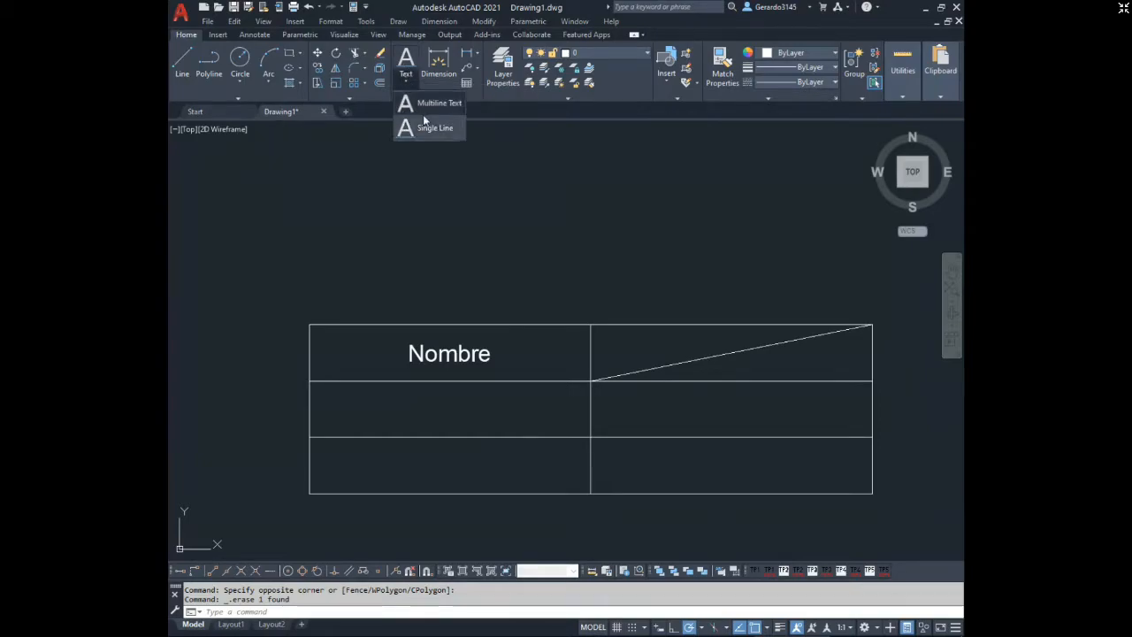
{"action": "left_click", "coordinate": [433, 103]}
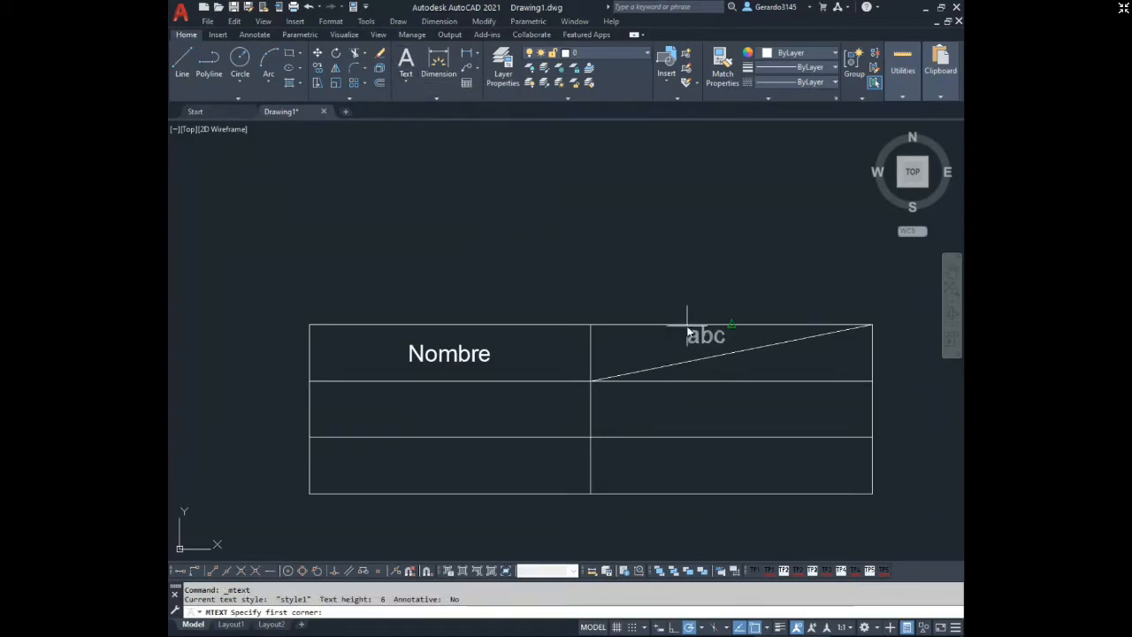
{"action": "left_click", "coordinate": [588, 381]}
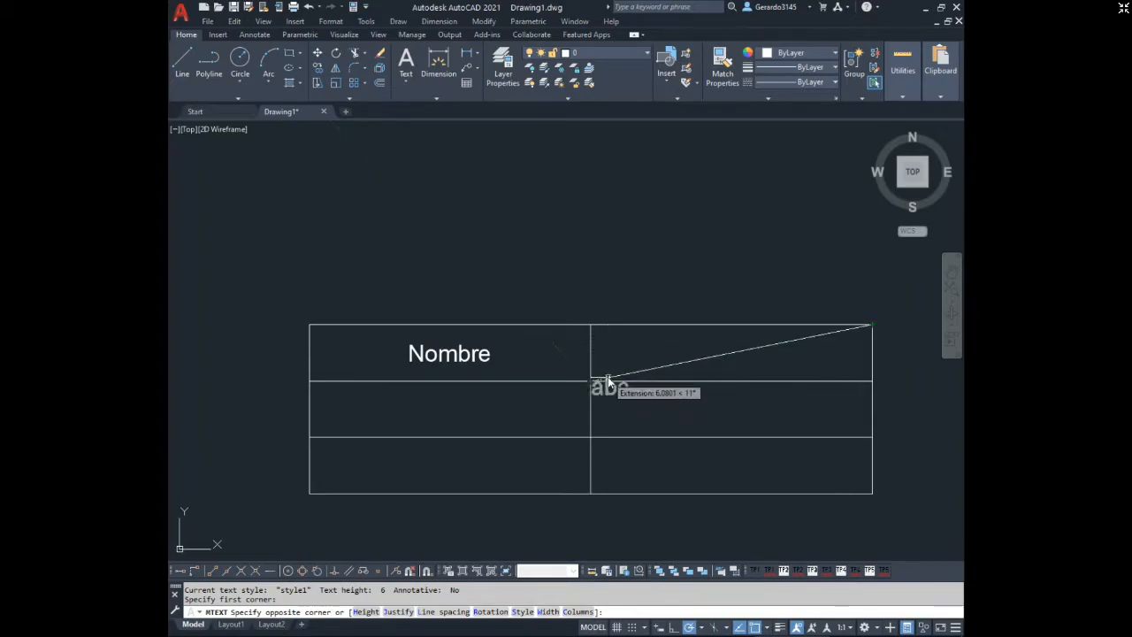
{"action": "left_click", "coordinate": [873, 327]}
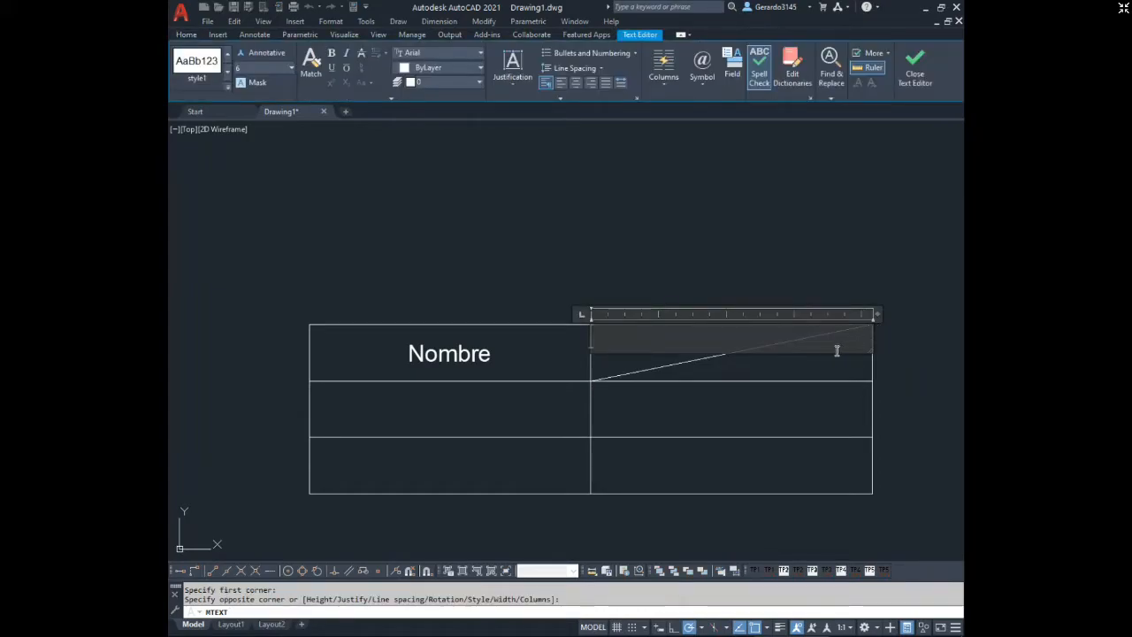
{"action": "left_click", "coordinate": [510, 76]}
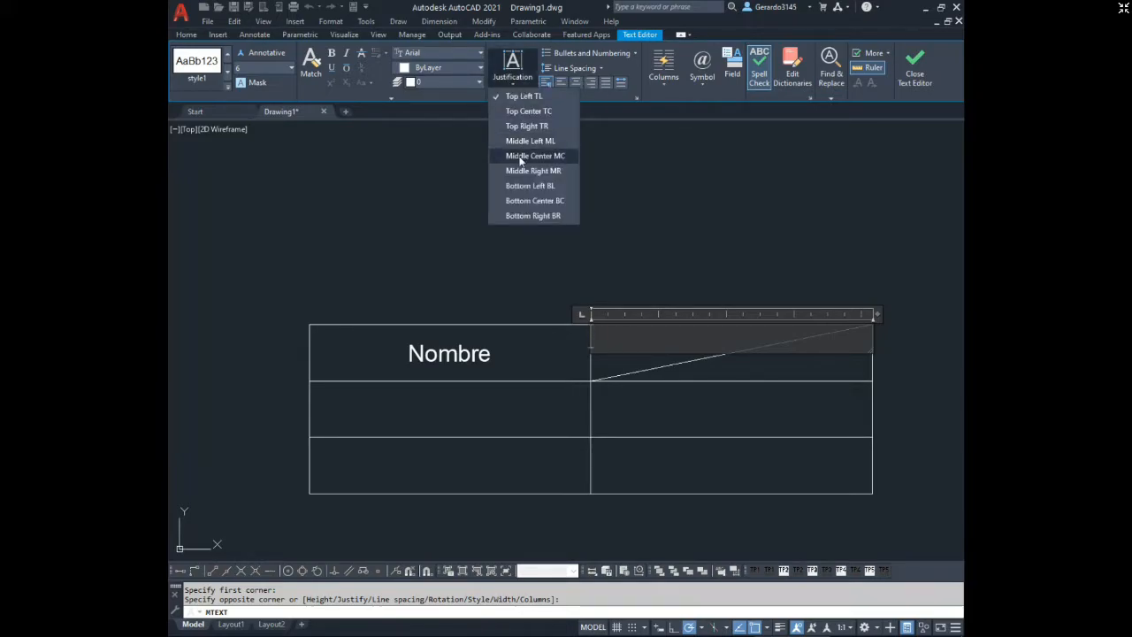
{"action": "left_click", "coordinate": [521, 157]}
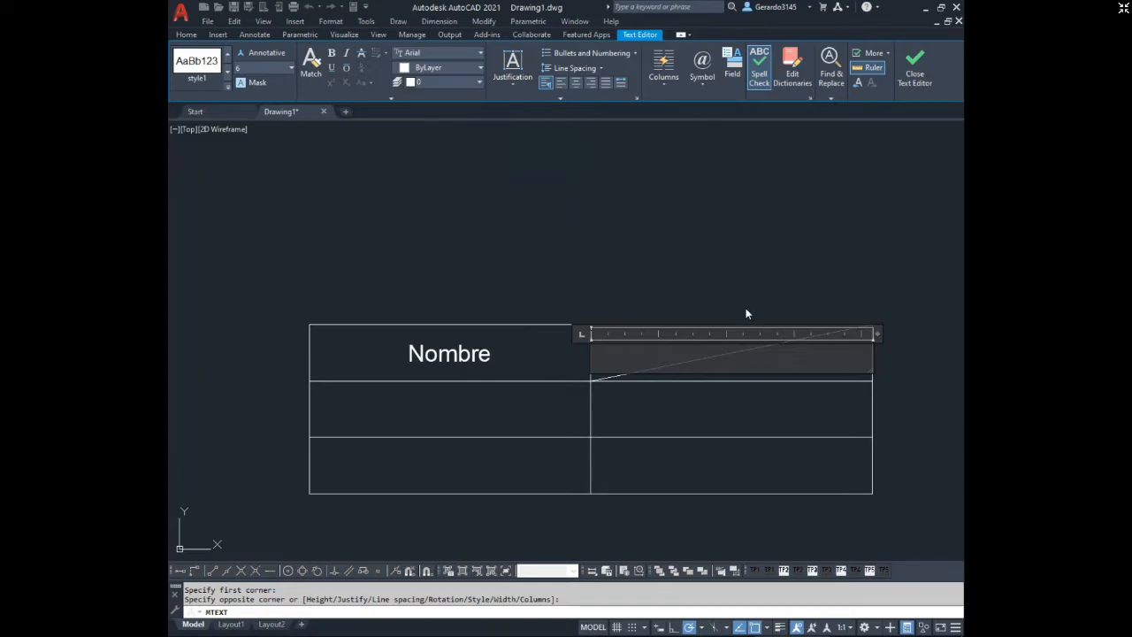
{"action": "type", "text": "Apellido"}
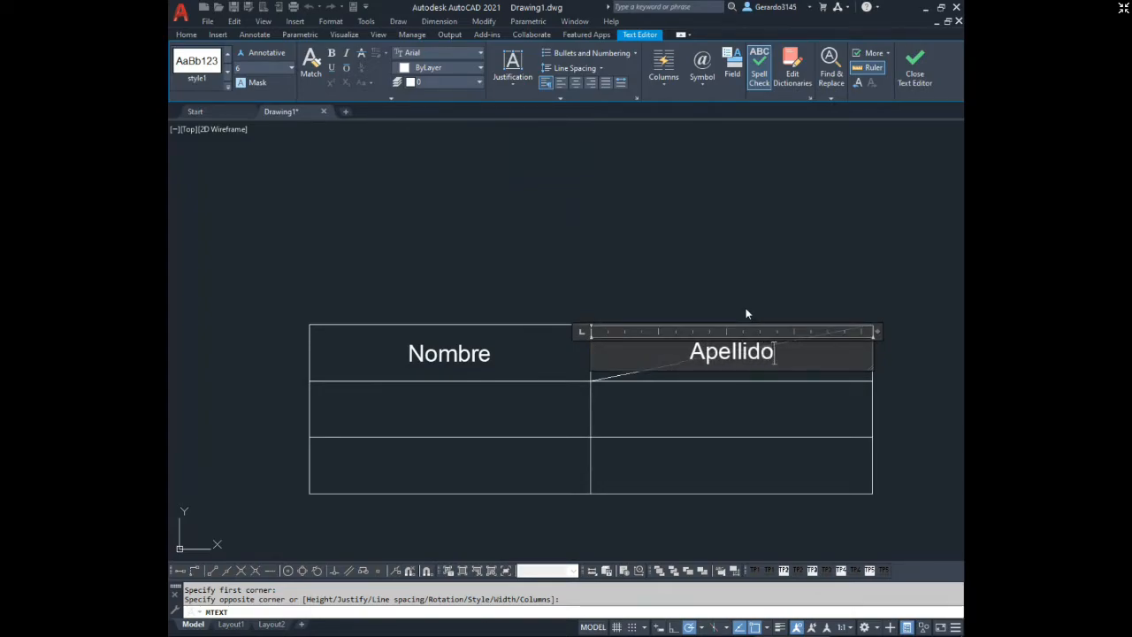
{"action": "key", "text": "Return"}
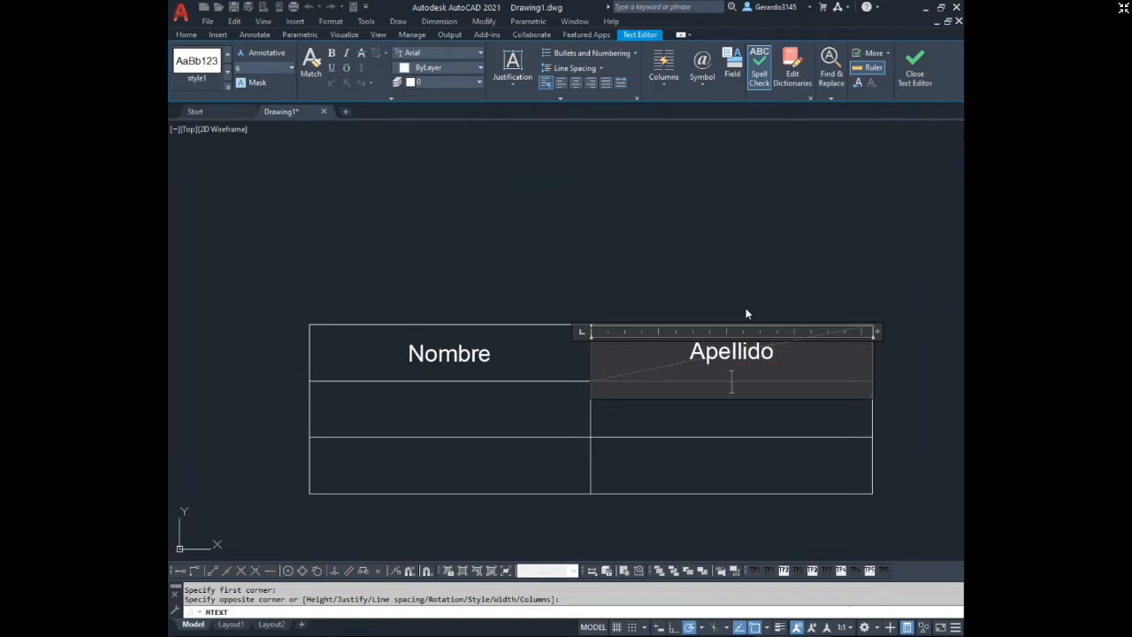
{"action": "left_click", "coordinate": [735, 303]}
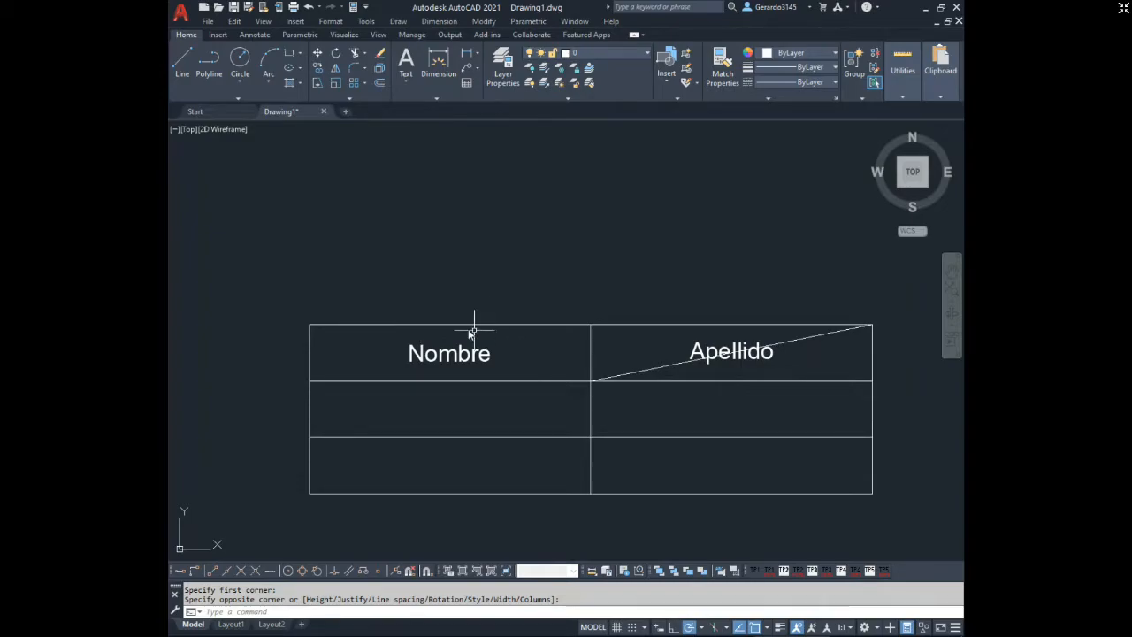
Erase the diagonal line crossing the top-right cell.
{"action": "left_click", "coordinate": [663, 369]}
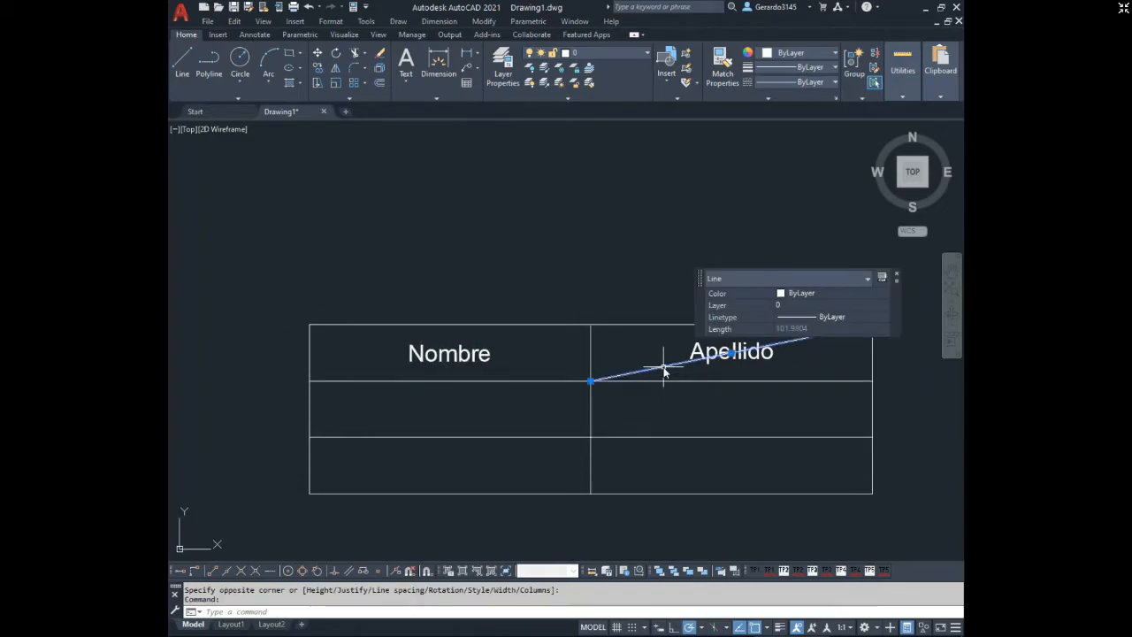
{"action": "key", "text": "Delete"}
{"action": "scroll", "coordinate": [663, 371], "scroll_direction": "up", "scroll_amount": 2}
{"action": "scroll", "coordinate": [589, 376], "scroll_direction": "down", "scroll_amount": 2}
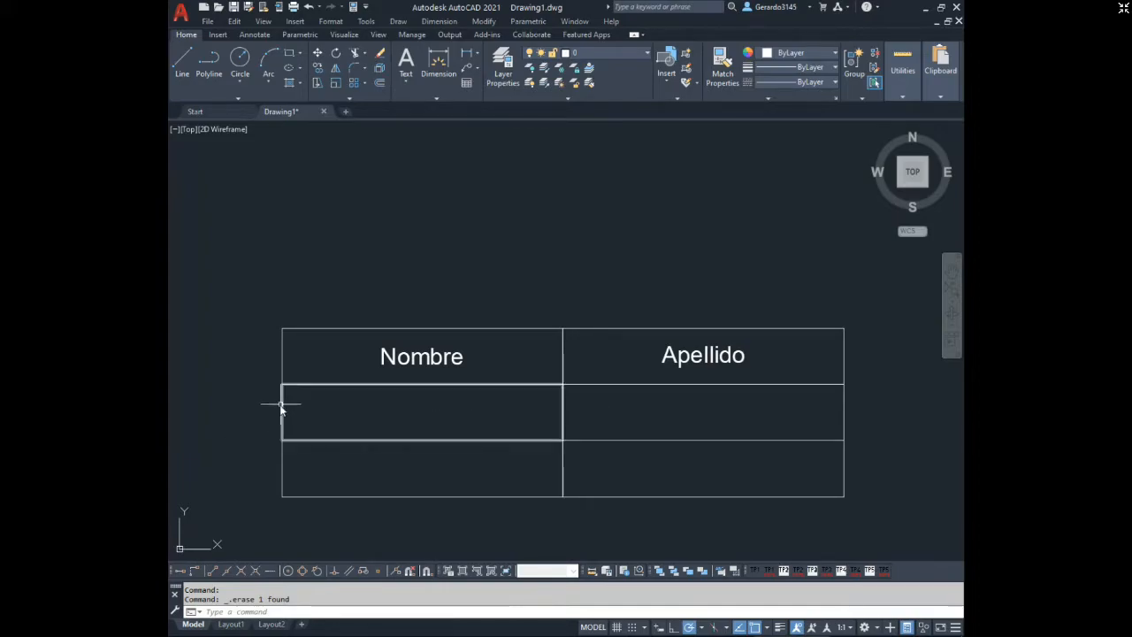
Try the single-line text "Escala" with Middle Left (ML) justification at the midpoint of the second-row left cell's left edge, and erase it.
{"action": "left_click", "coordinate": [408, 82]}
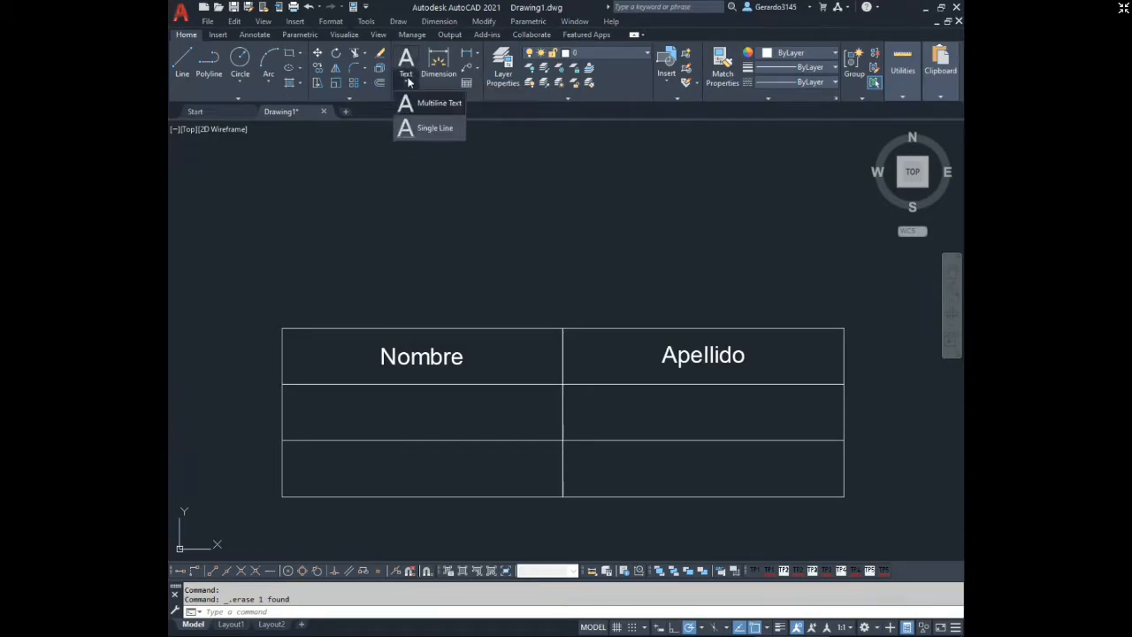
{"action": "left_click", "coordinate": [425, 130]}
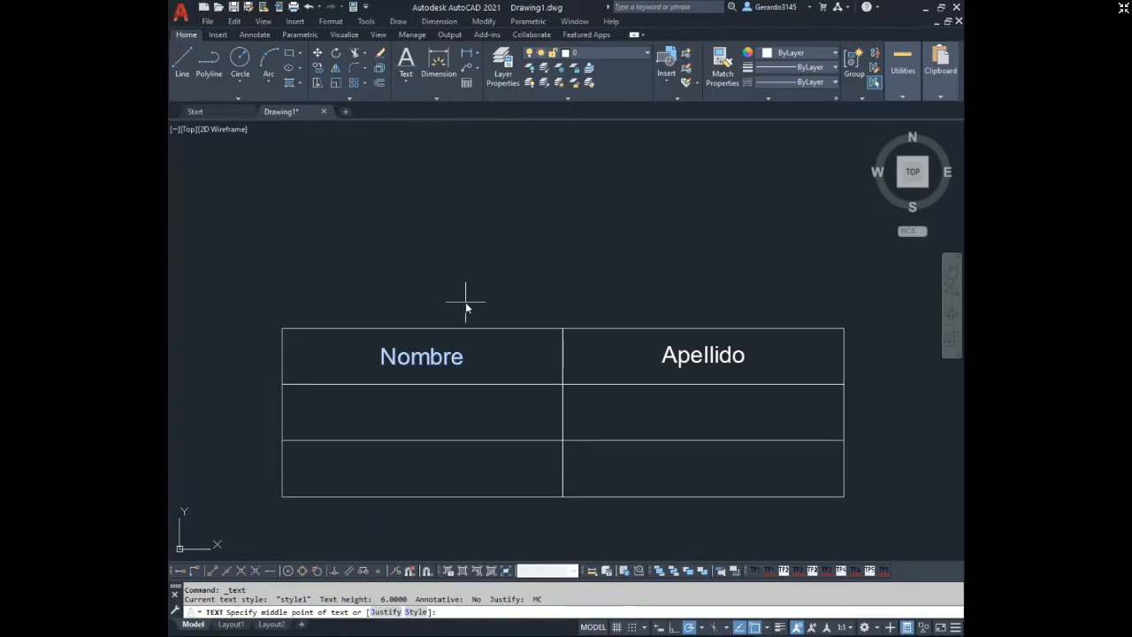
{"action": "key", "text": "Return"}
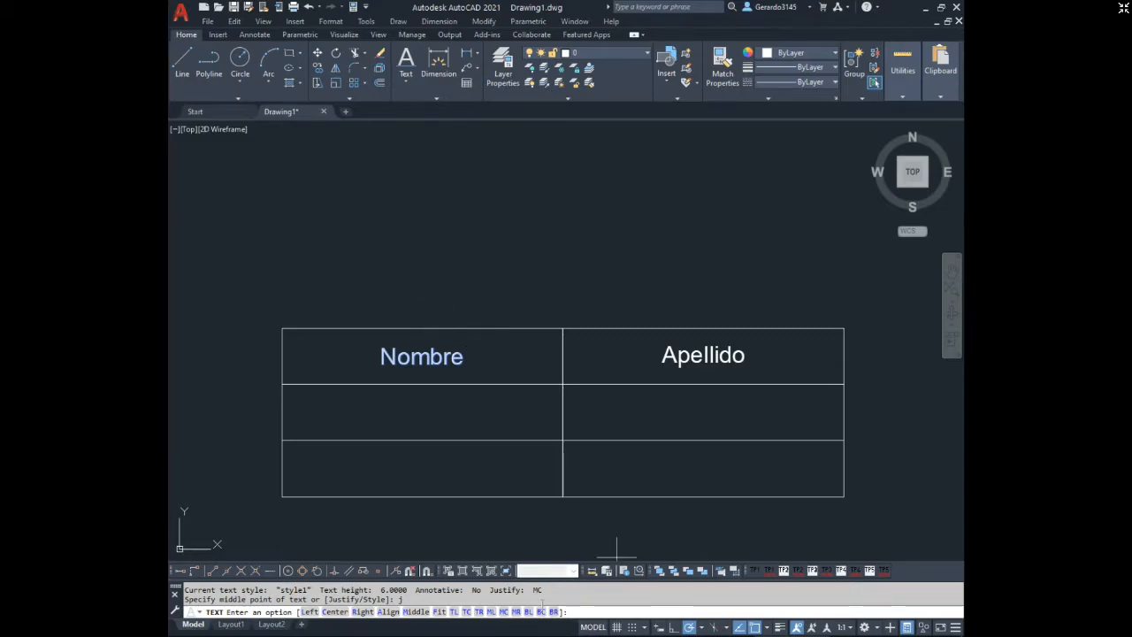
{"action": "left_click", "coordinate": [491, 612]}
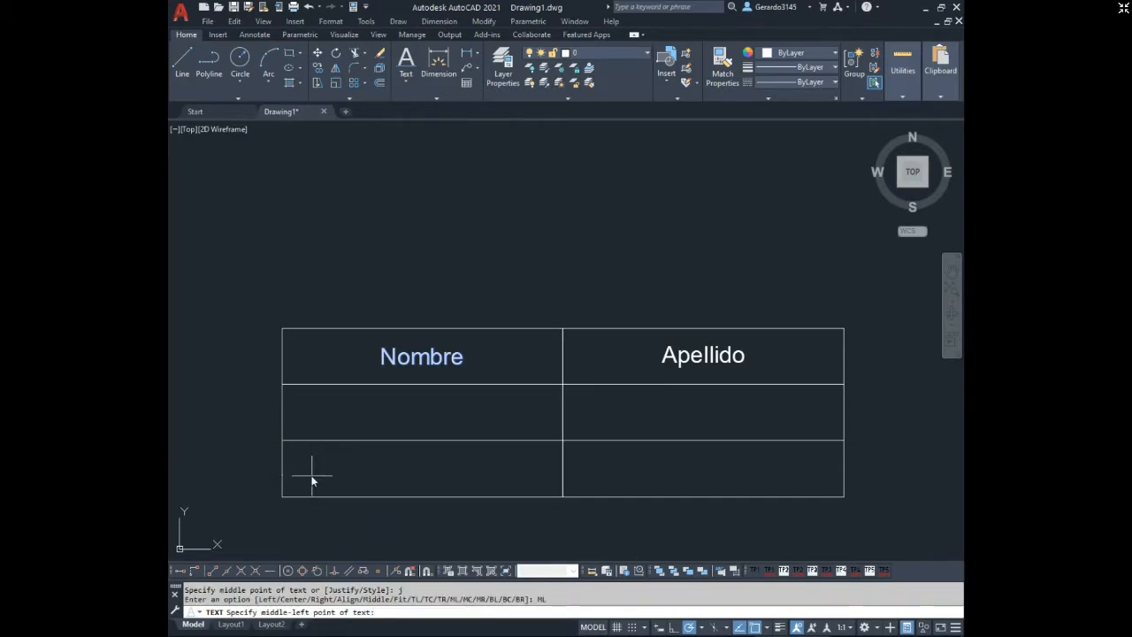
{"action": "left_click", "coordinate": [284, 414]}
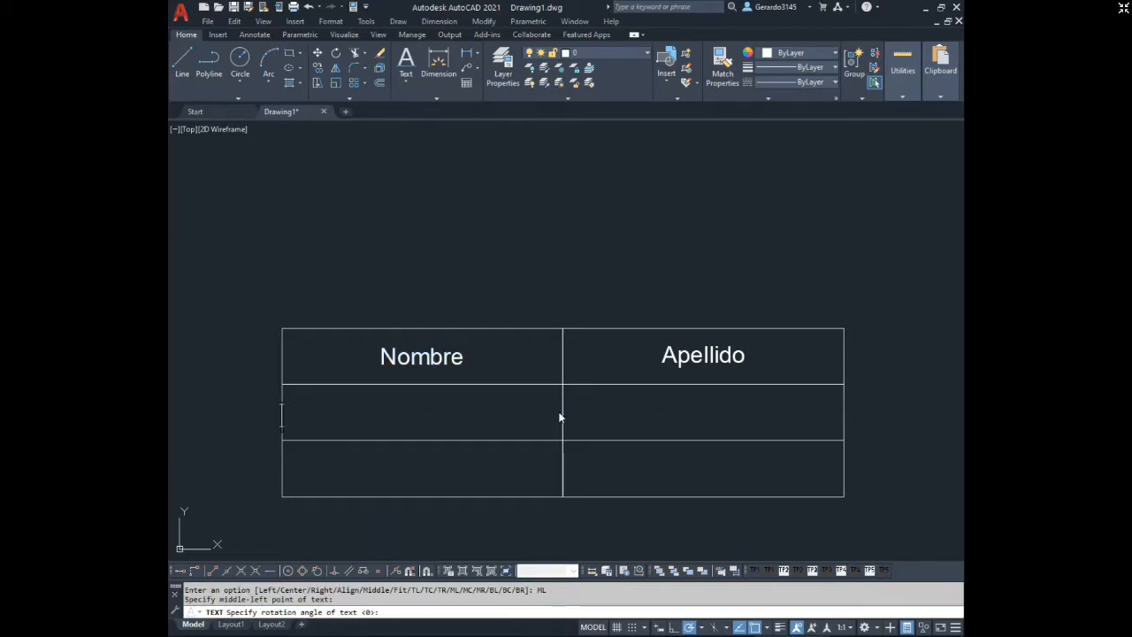
{"action": "type", "text": "Escala"}
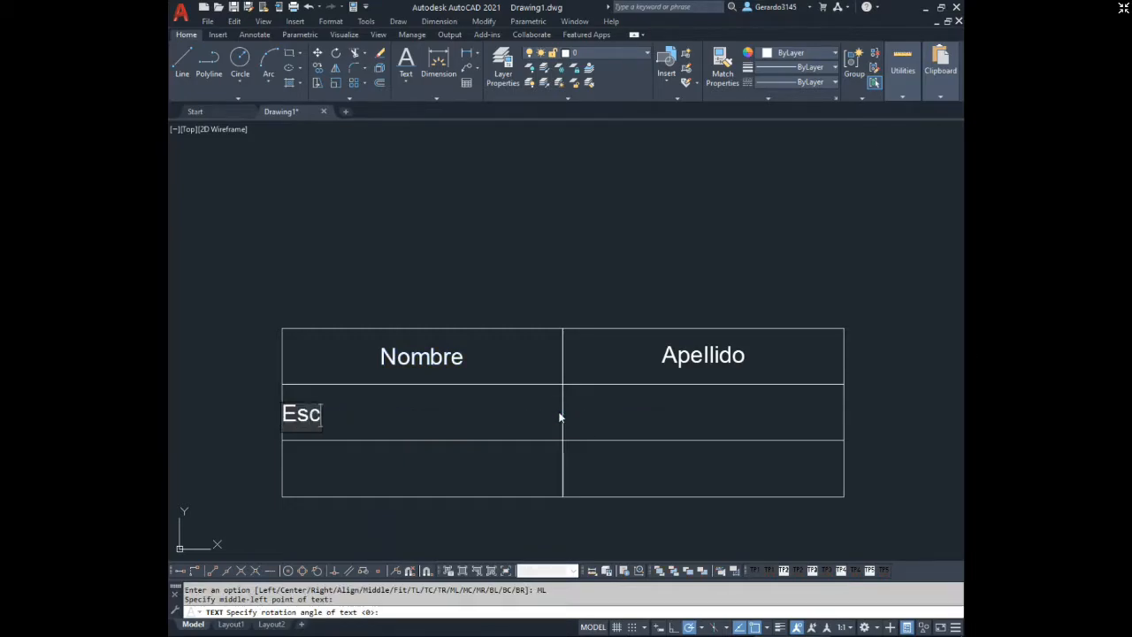
{"action": "key", "text": "Return"}
{"action": "key", "text": "Return"}
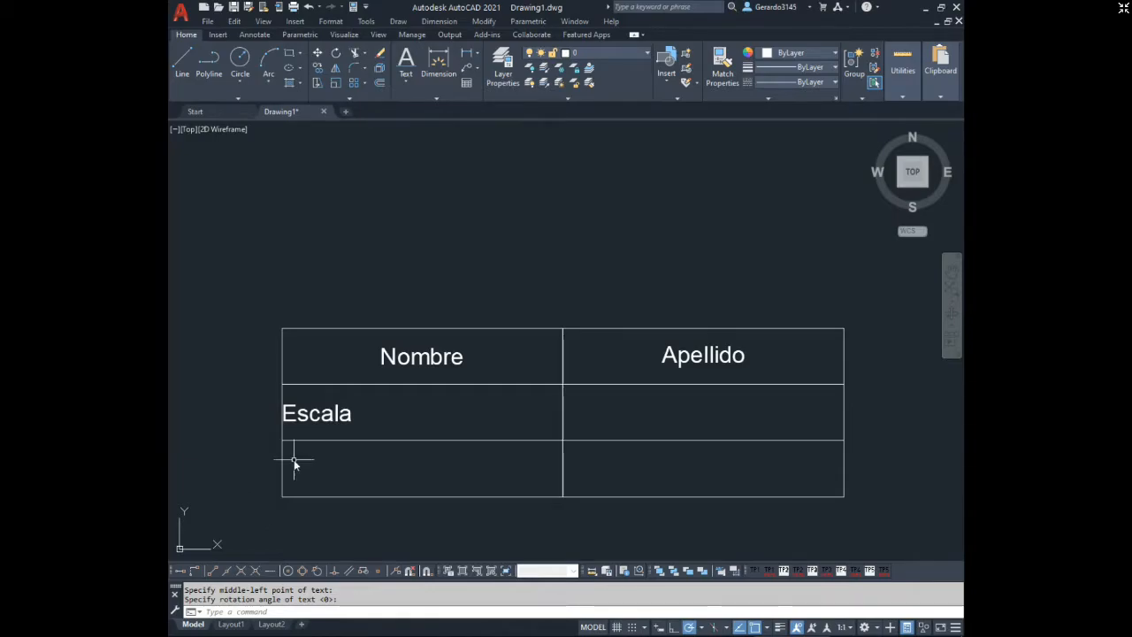
{"action": "left_click", "coordinate": [321, 420]}
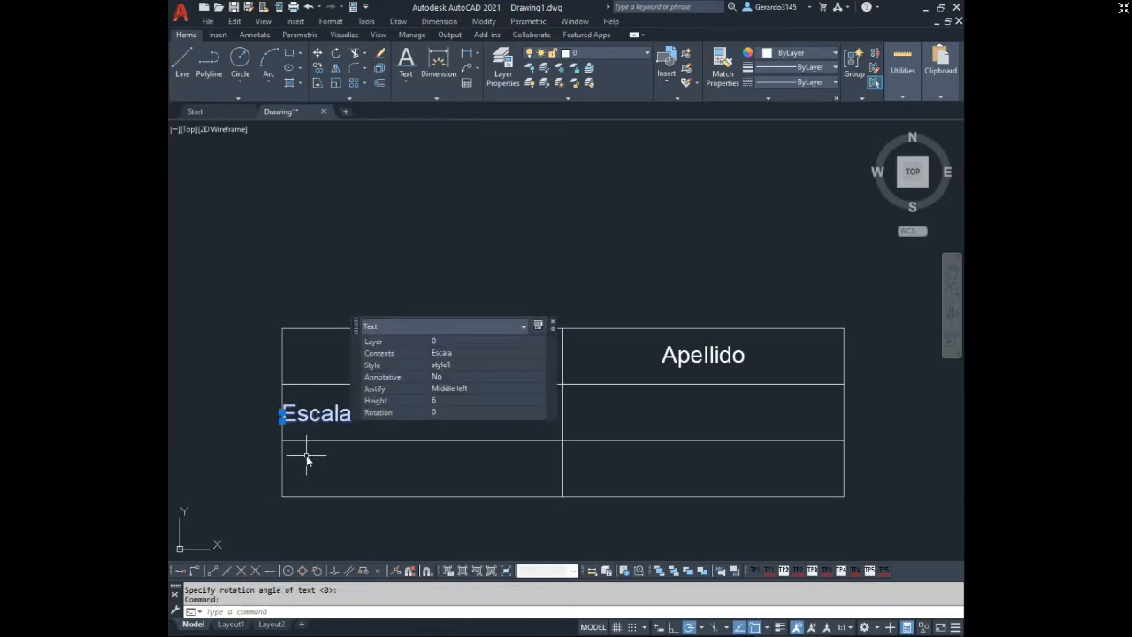
{"action": "key", "text": "Delete"}
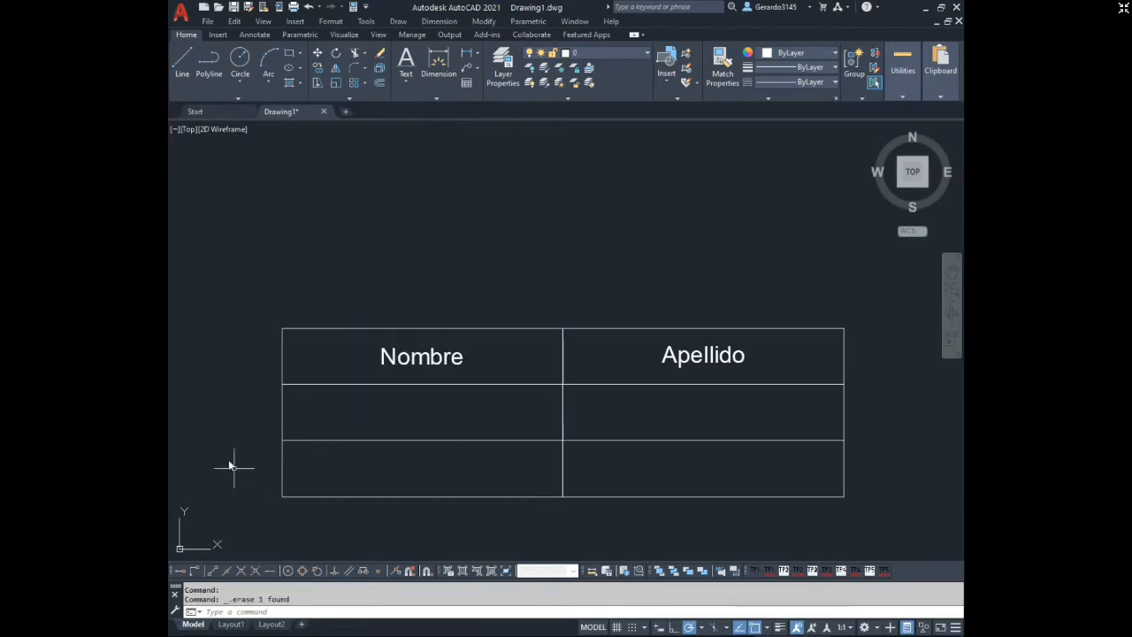
{"action": "left_click", "coordinate": [182, 60]}
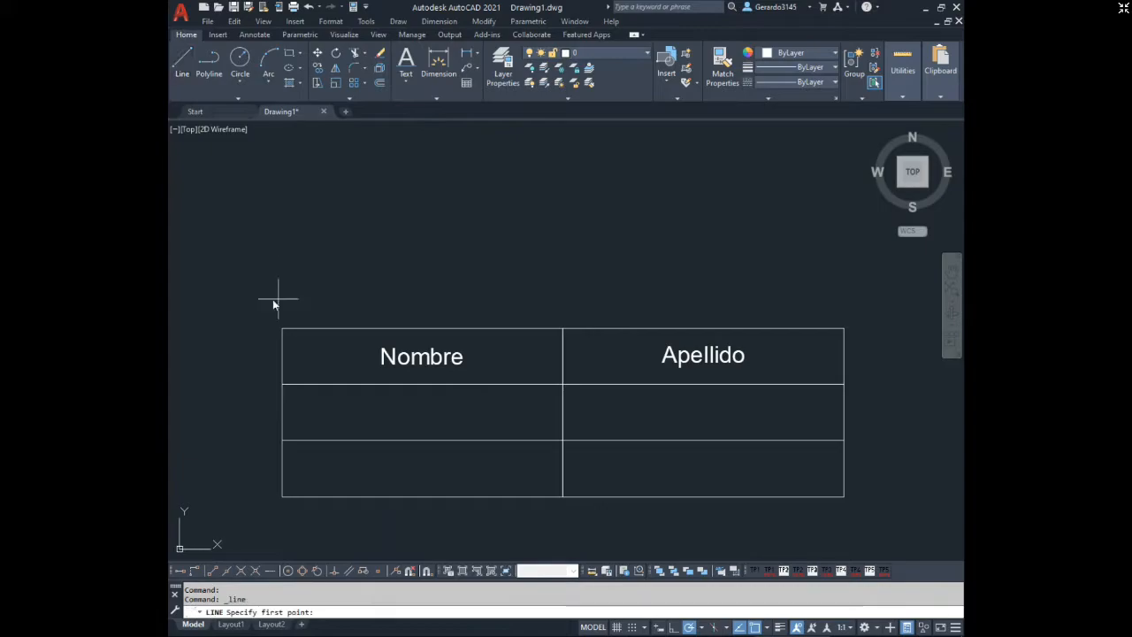
{"action": "left_click", "coordinate": [198, 572]}
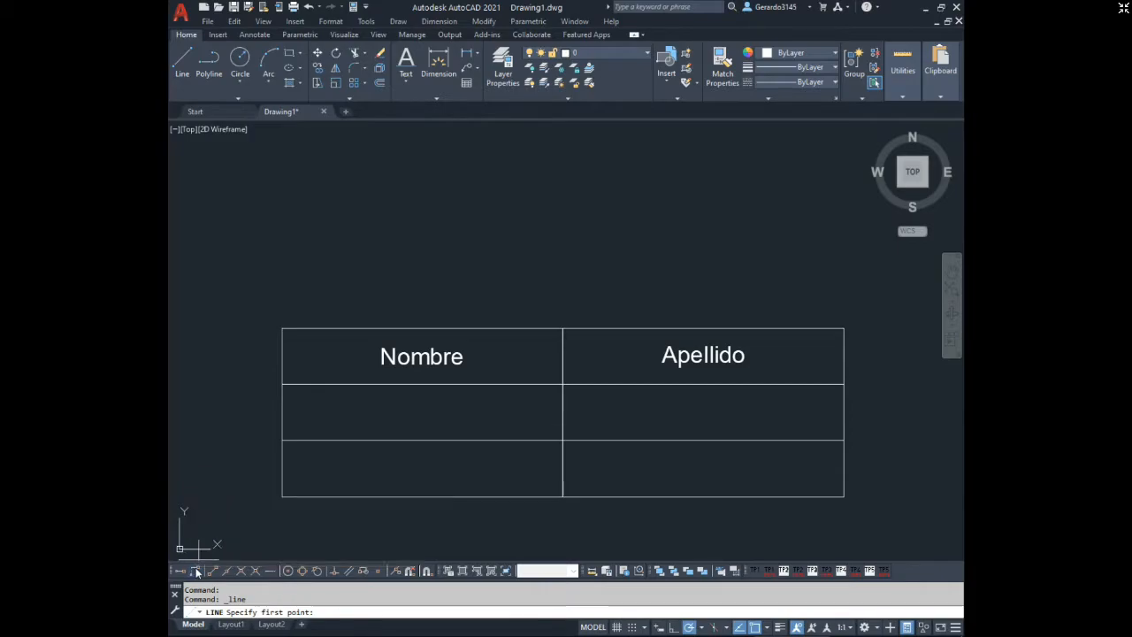
{"action": "left_click", "coordinate": [282, 330]}
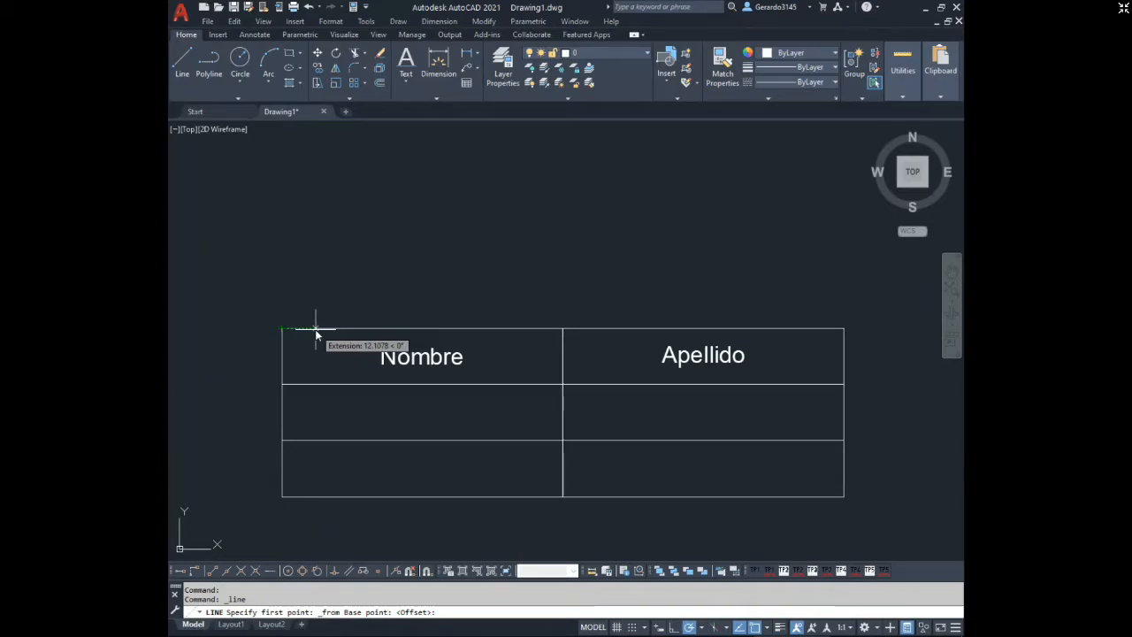
{"action": "key", "text": "Return"}
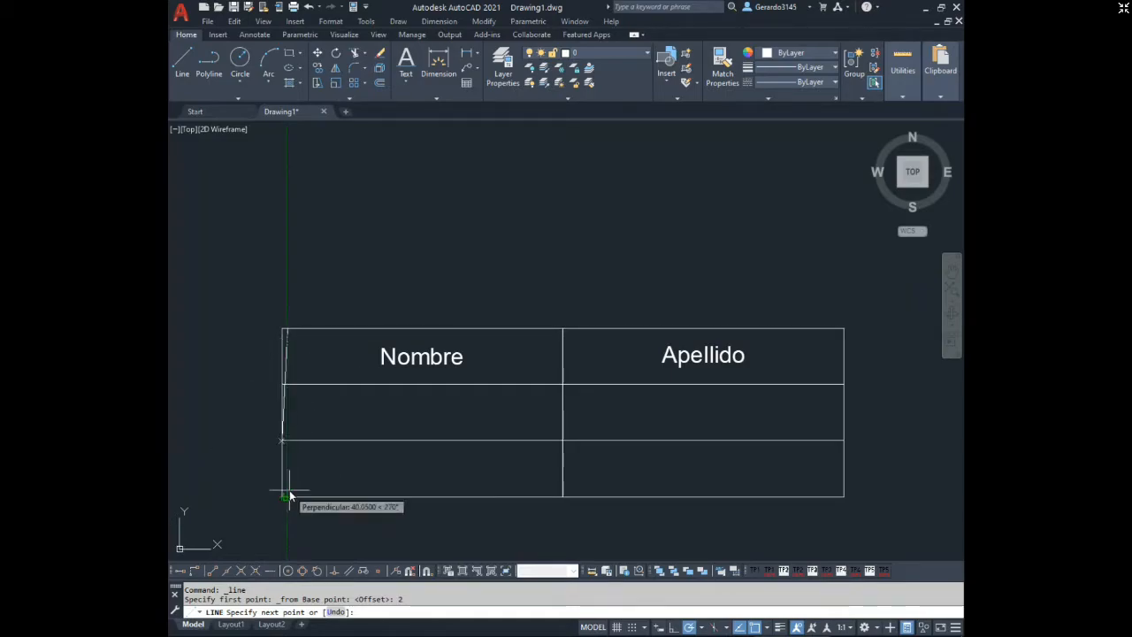
{"action": "key", "text": "Escape"}
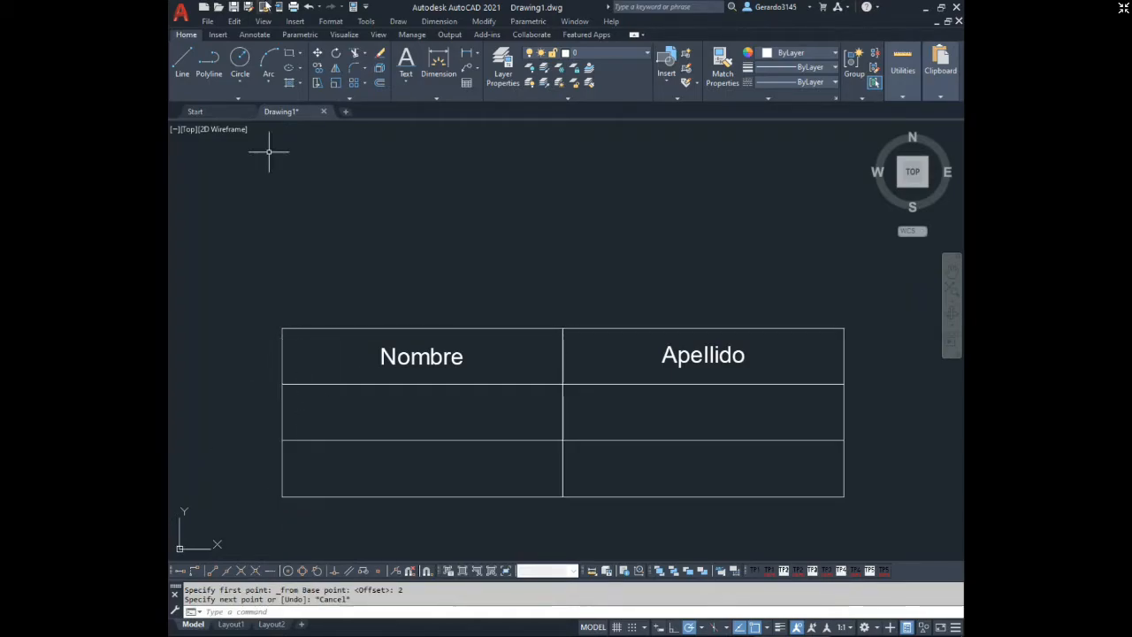
Draw a vertical guide line starting 3 units right of the grid's upper-left corner, using Snap From, down to the bottom edge.
{"action": "left_click", "coordinate": [184, 58]}
{"action": "left_click", "coordinate": [192, 571]}
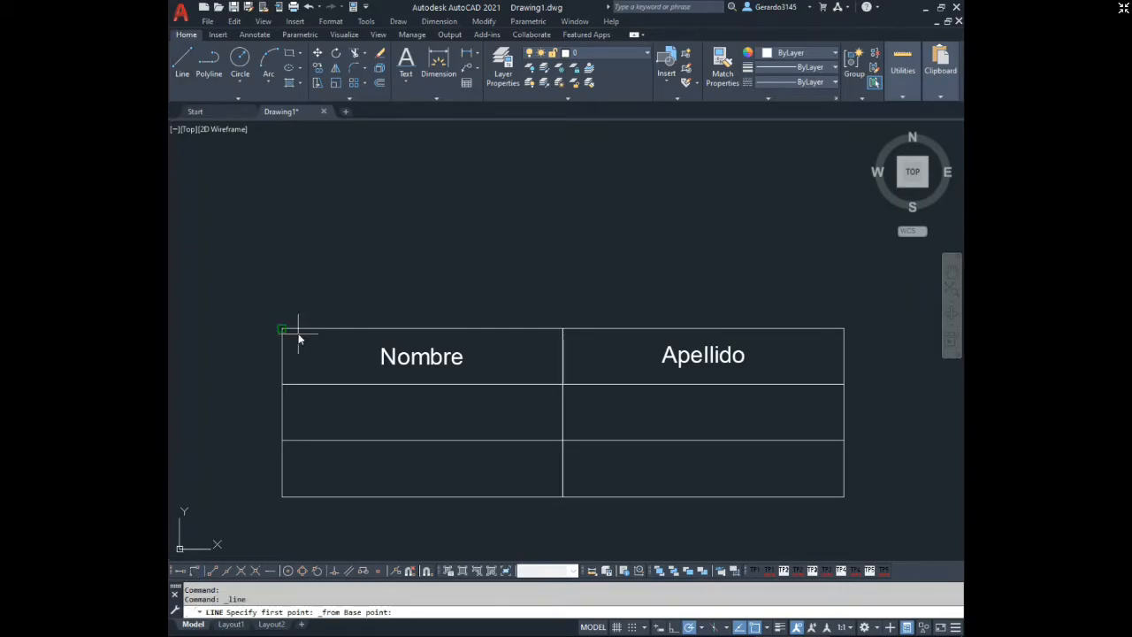
{"action": "left_click", "coordinate": [283, 329]}
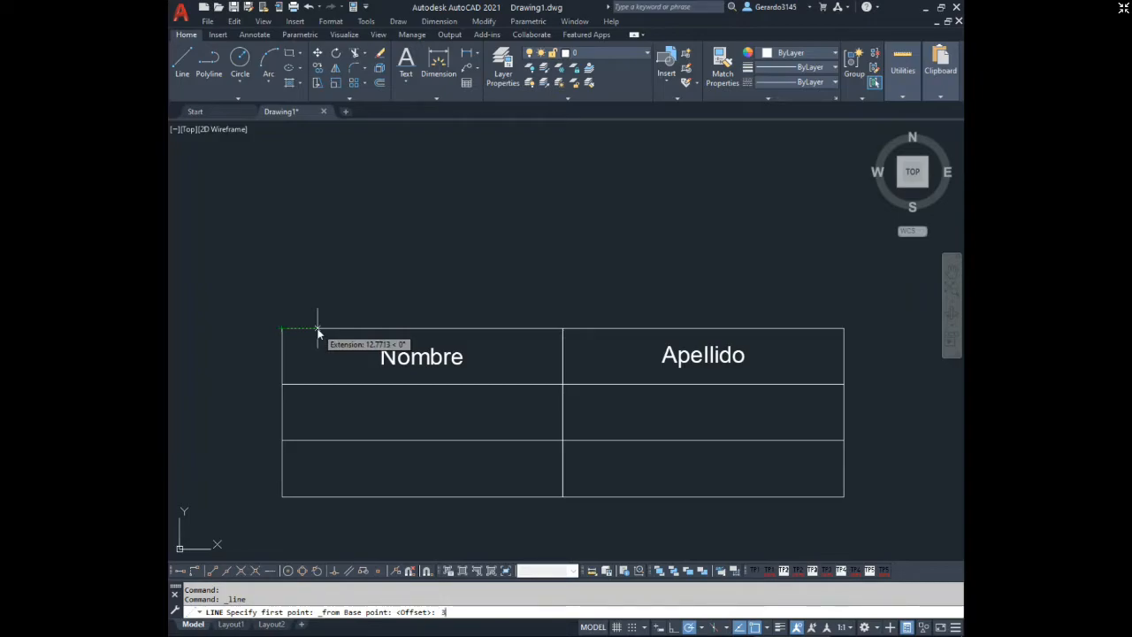
{"action": "type", "text": "3"}
{"action": "key", "text": "Return"}
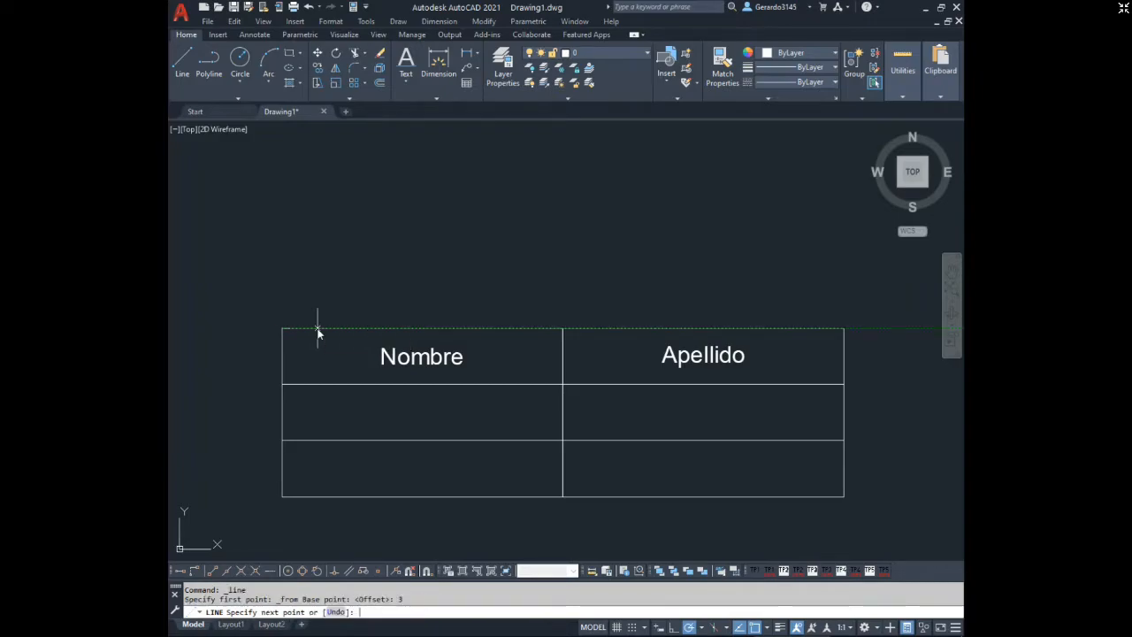
{"action": "left_click", "coordinate": [290, 497]}
{"action": "key", "text": "Escape"}
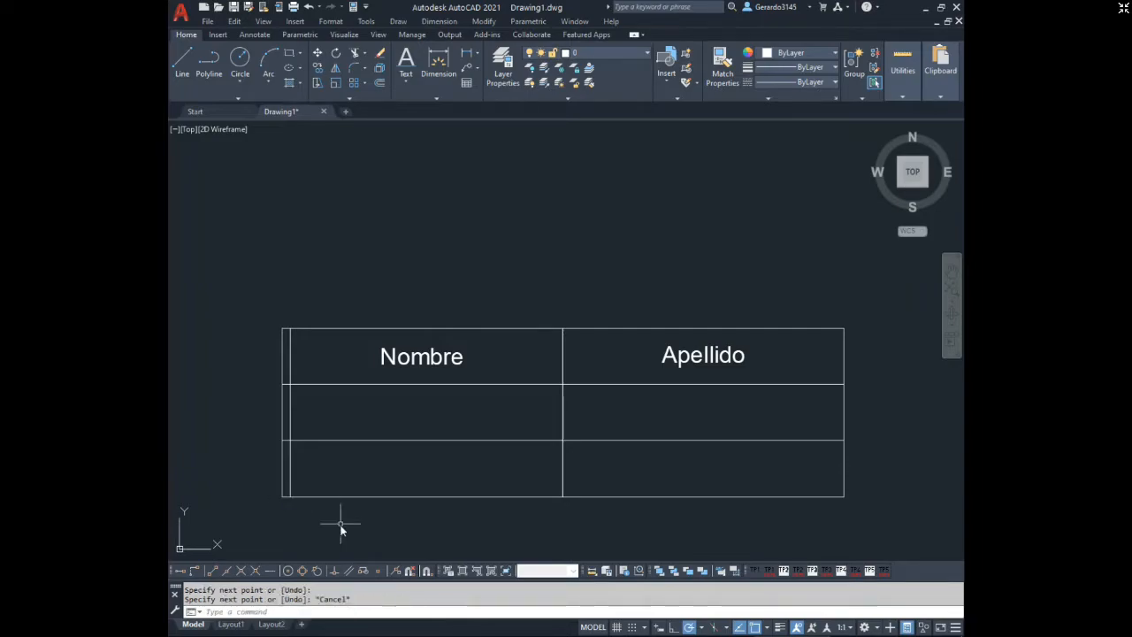
Draw a vertical guide line 3 units right of the table's central divider, using Snap From, from the top edge to the bottom edge.
{"action": "key", "text": "space"}
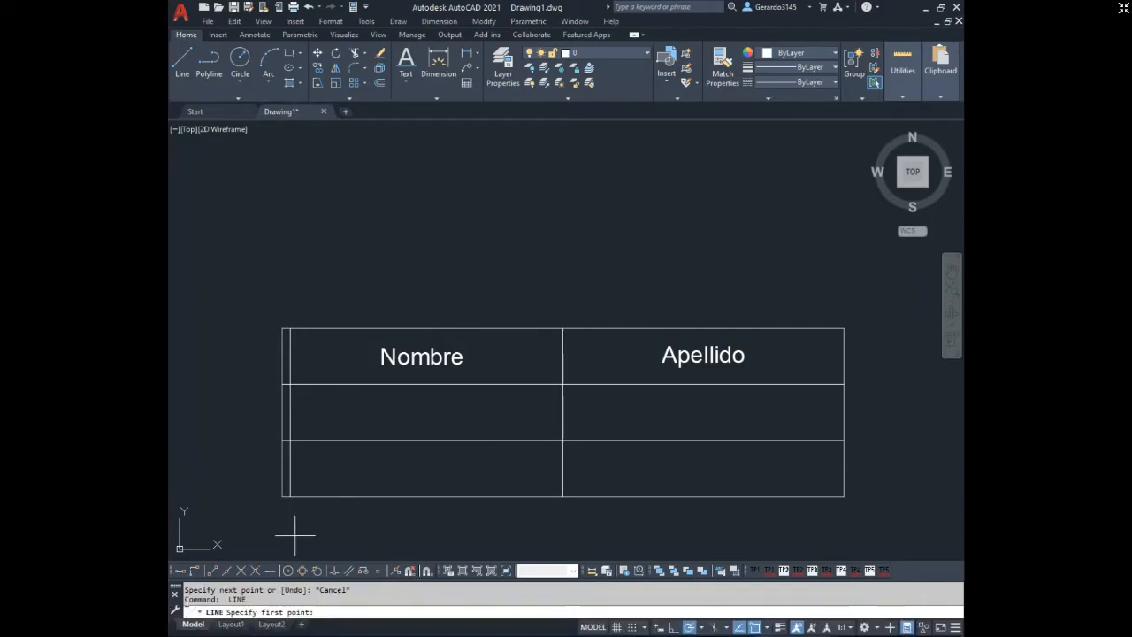
{"action": "left_click", "coordinate": [195, 571]}
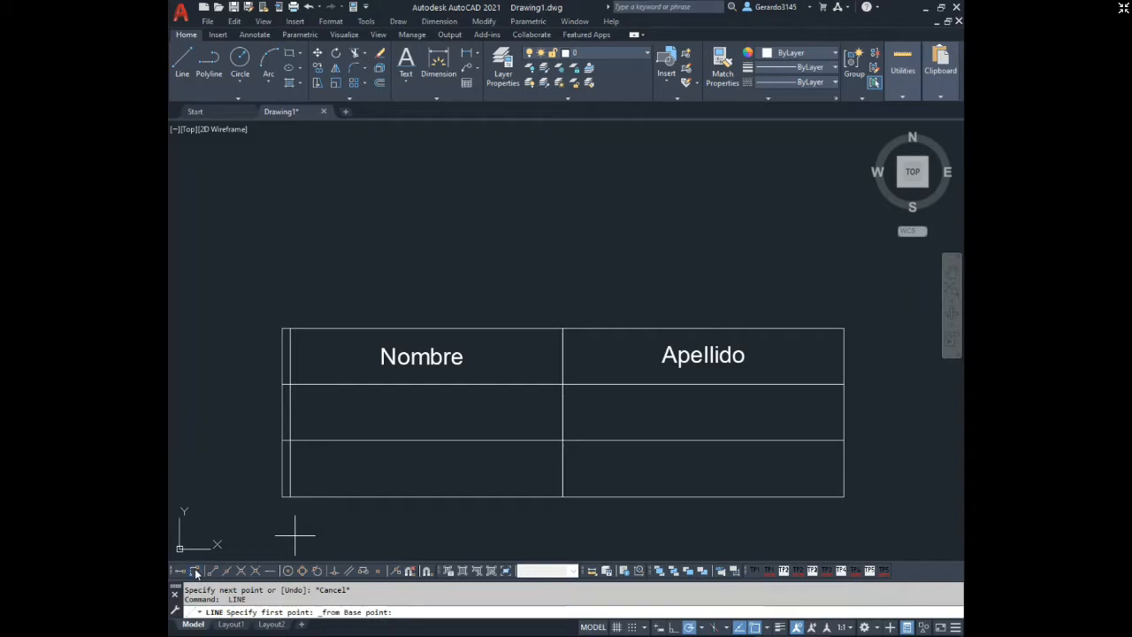
{"action": "left_click", "coordinate": [563, 329]}
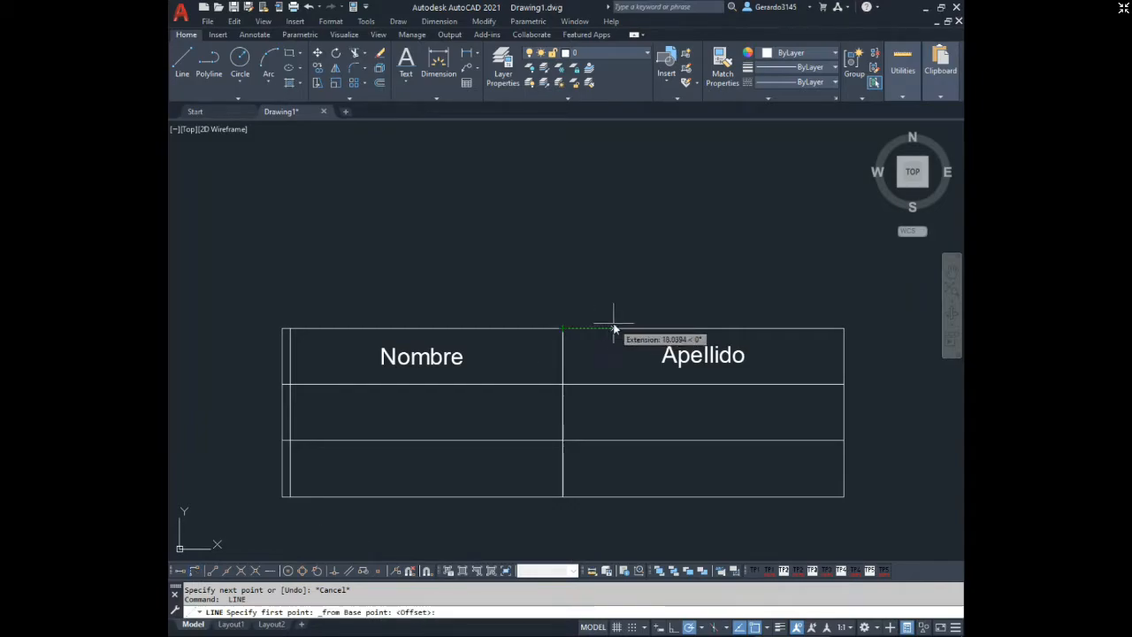
{"action": "type", "text": "3"}
{"action": "key", "text": "Return"}
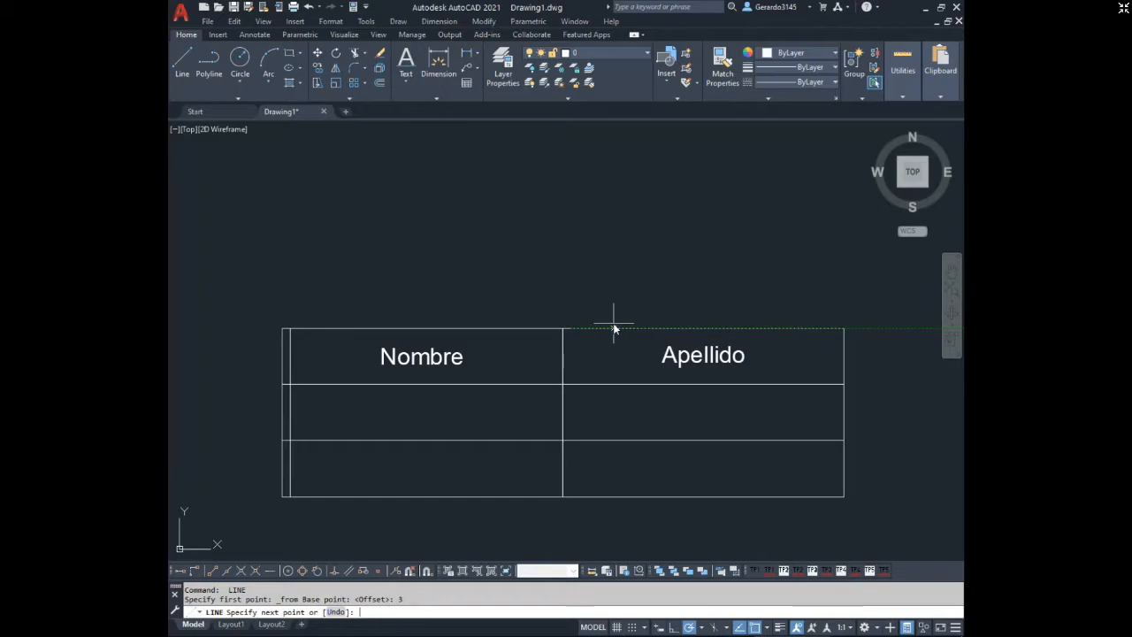
{"action": "left_click", "coordinate": [569, 497]}
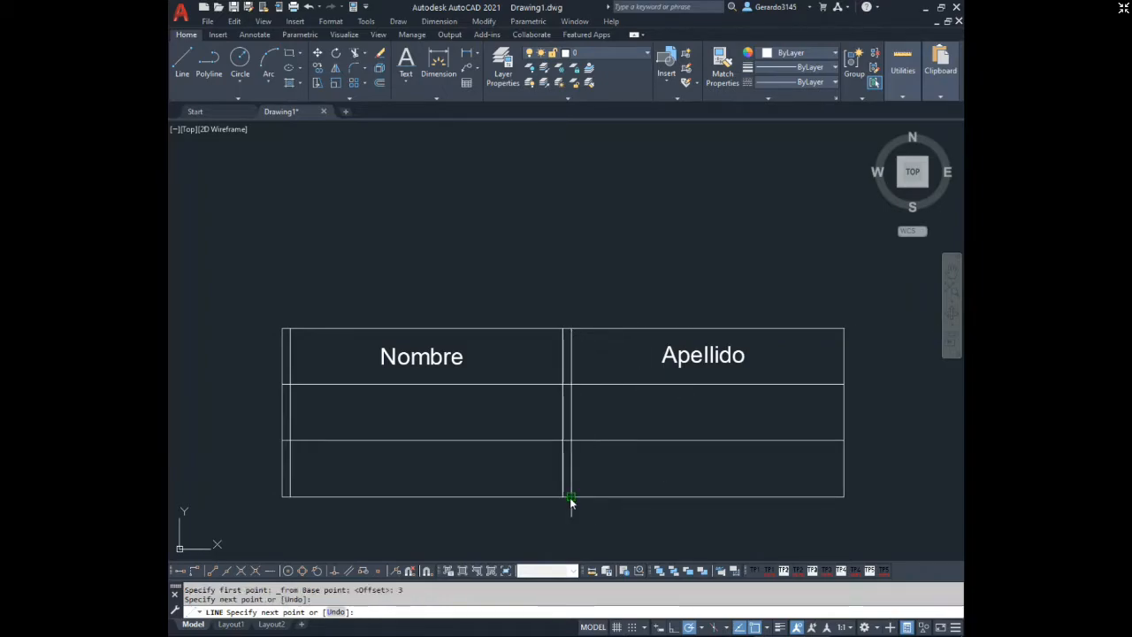
{"action": "key", "text": "Escape"}
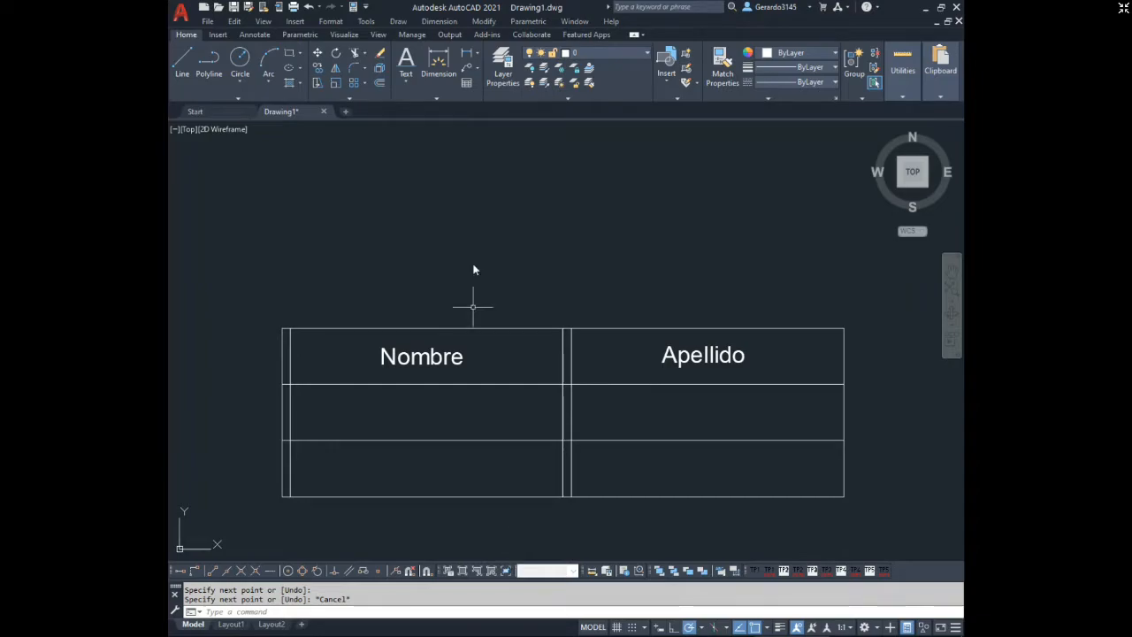
Place the single-line text "Escala:" with Middle Left (ML) justification at the midpoint of the left guide line, accepting the default rotation.
{"action": "left_click", "coordinate": [407, 79]}
{"action": "left_click", "coordinate": [412, 129]}
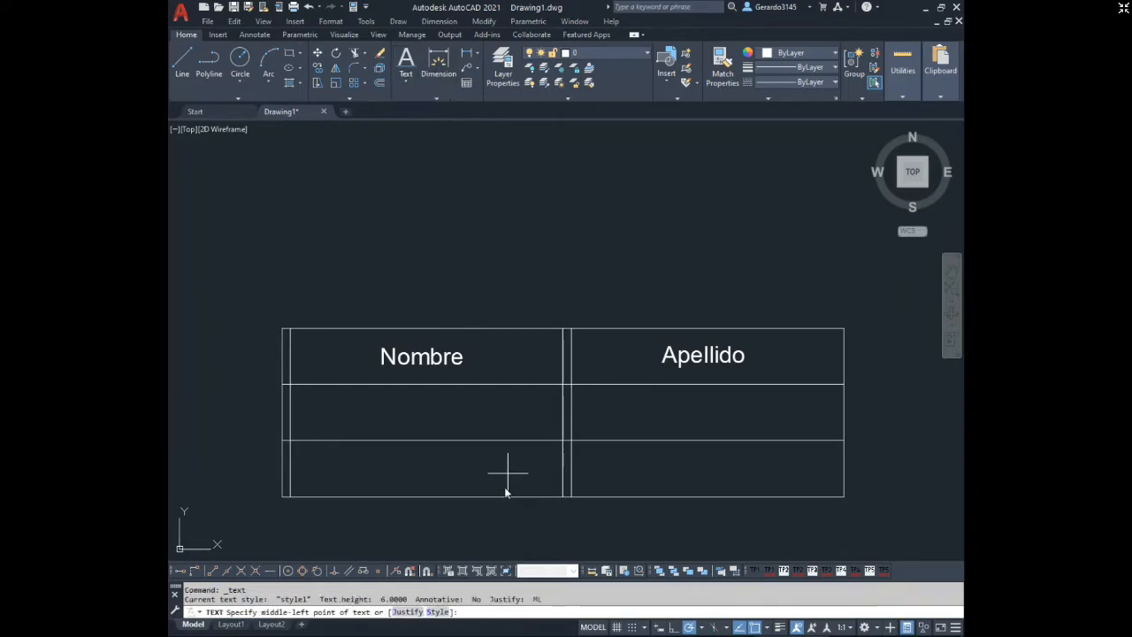
{"action": "type", "text": "j"}
{"action": "key", "text": "Return"}
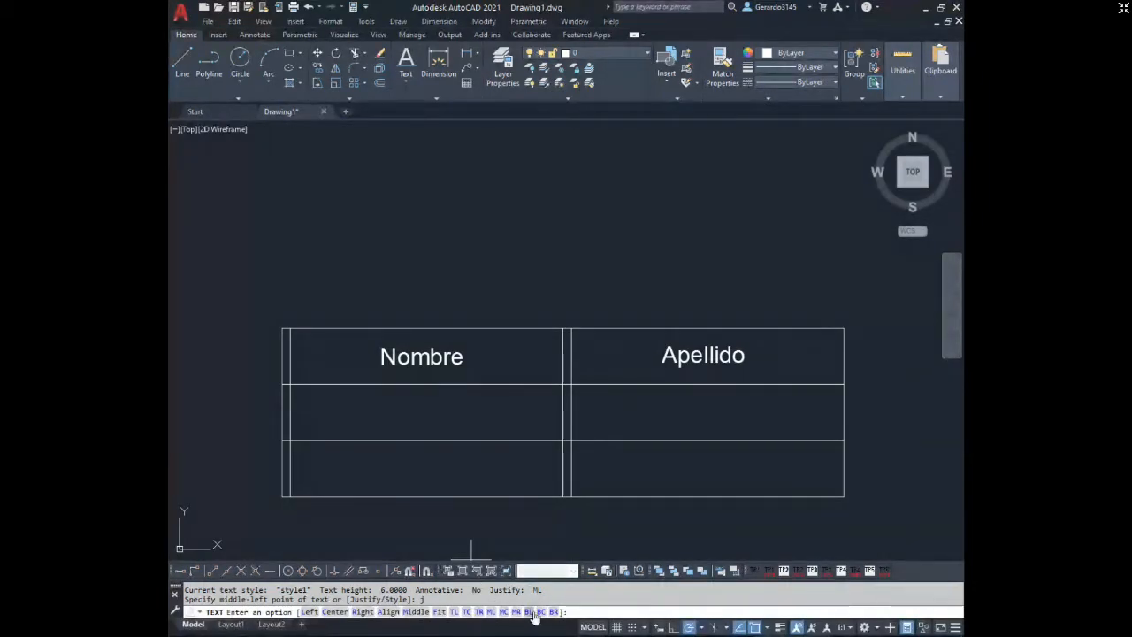
{"action": "left_click", "coordinate": [490, 611]}
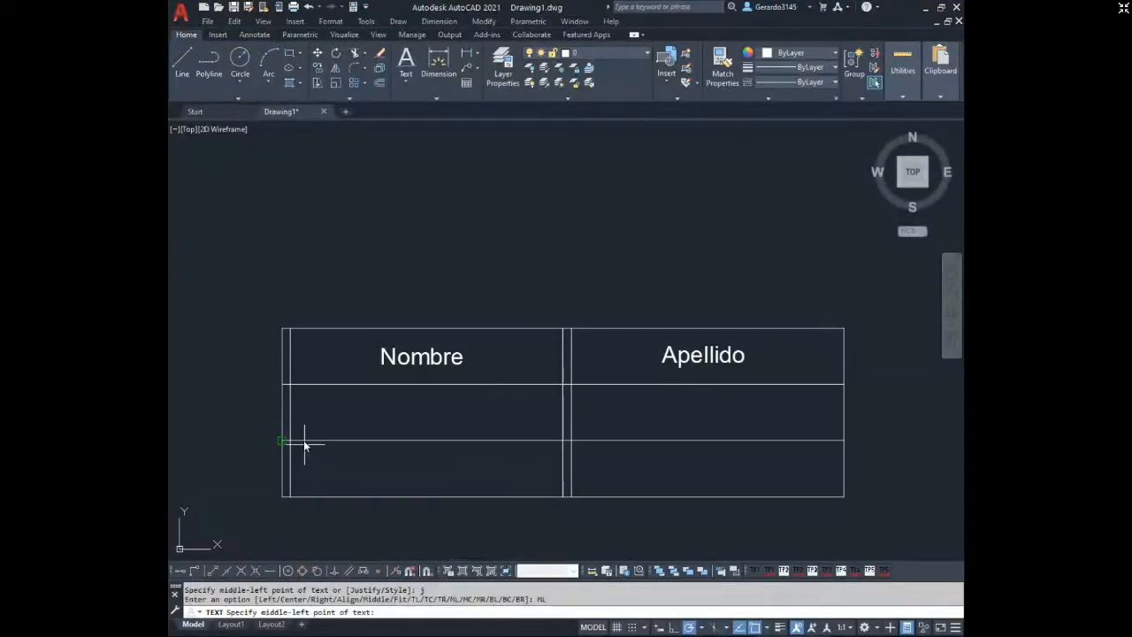
{"action": "left_click", "coordinate": [291, 413]}
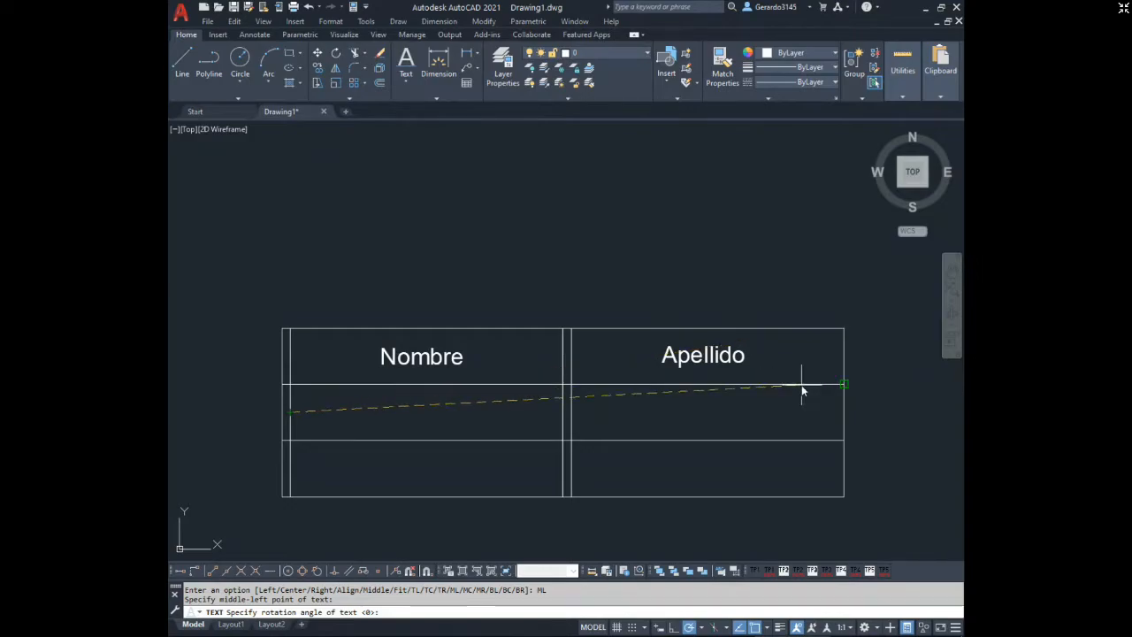
{"action": "key", "text": "Return"}
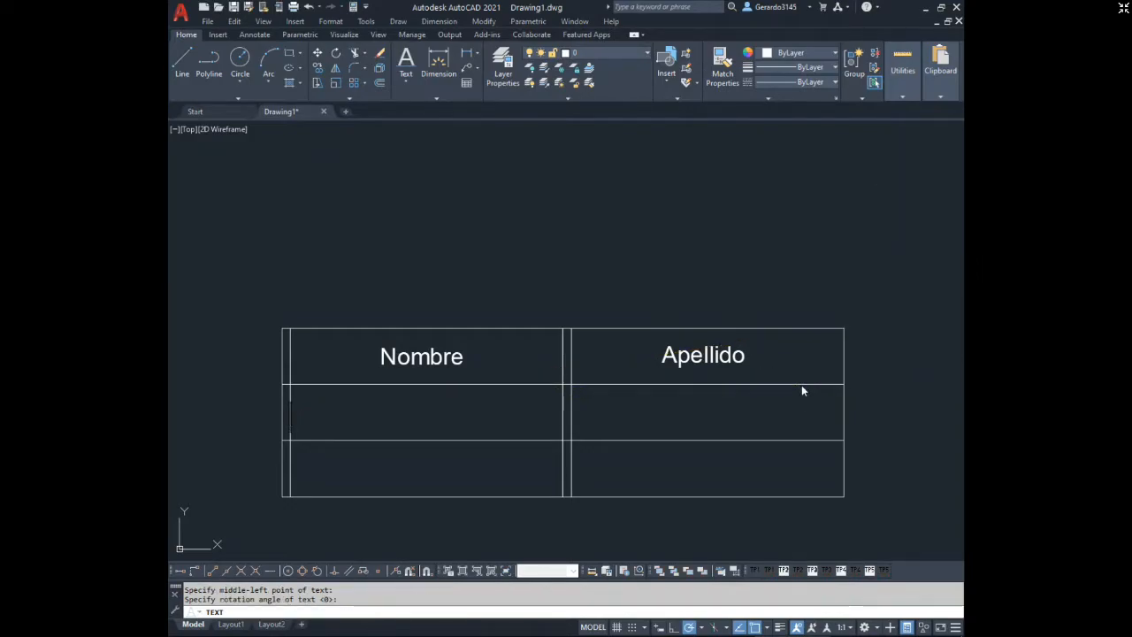
{"action": "type", "text": "Escala"}
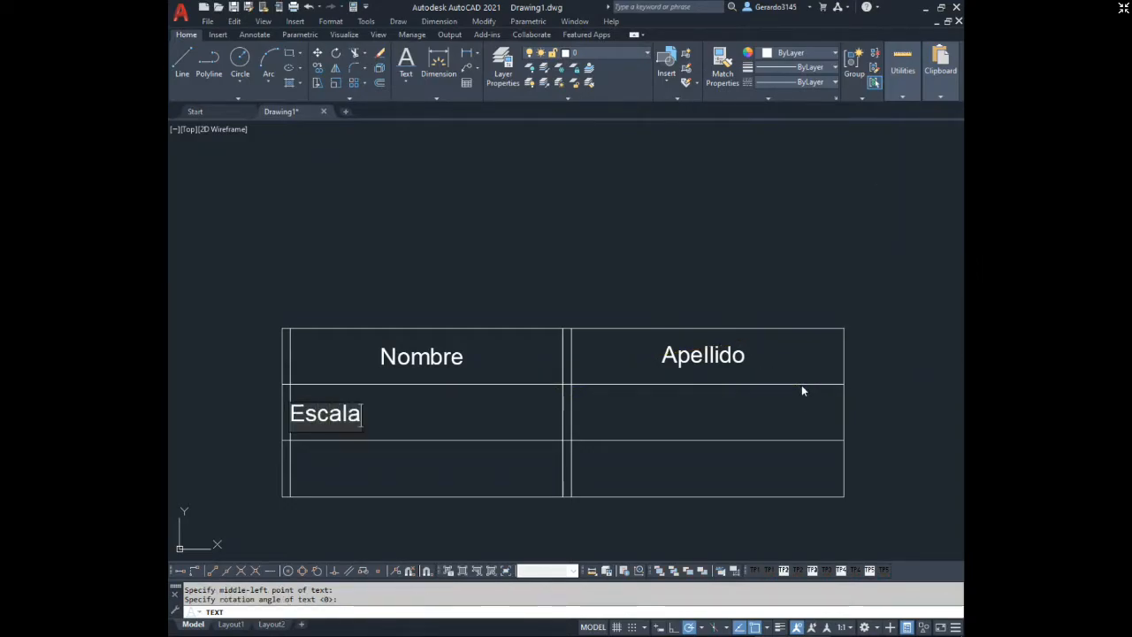
{"action": "type", "text": ":"}
{"action": "key", "text": "Return"}
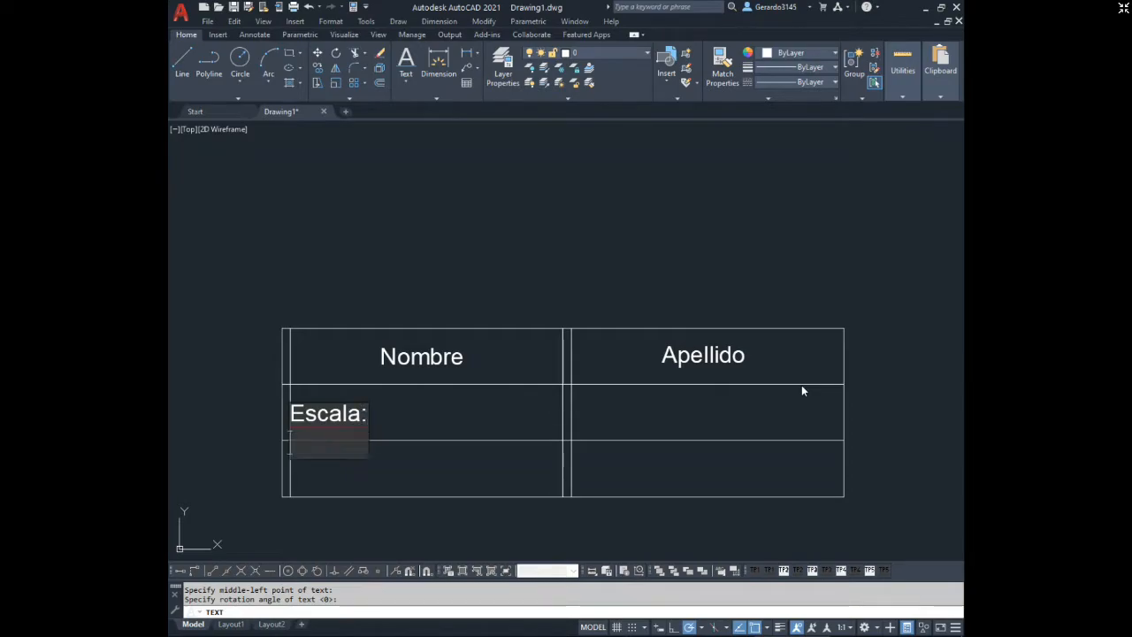
{"action": "key", "text": "Return"}
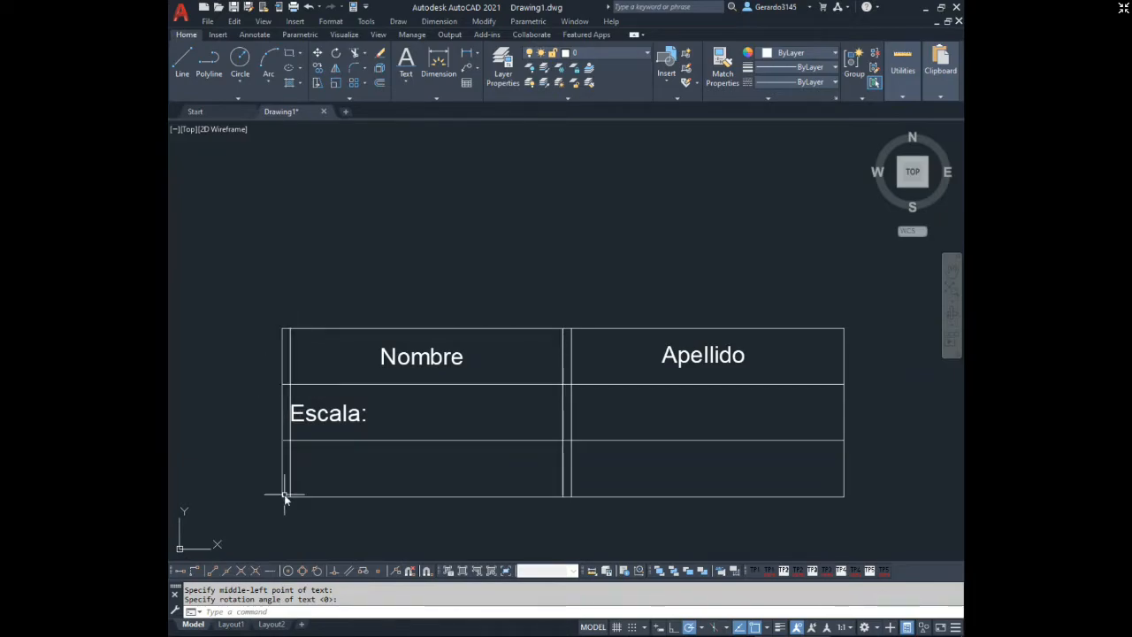
Try erasing the left vertical guide line, and undo the erasure.
{"action": "left_click", "coordinate": [290, 356]}
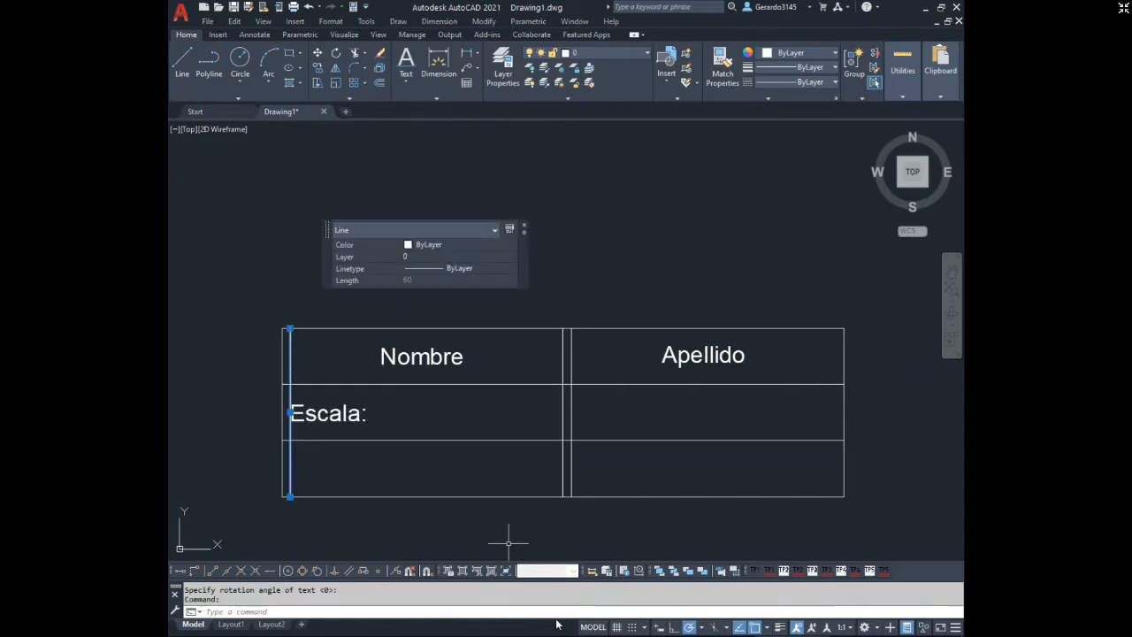
{"action": "key", "text": "Delete"}
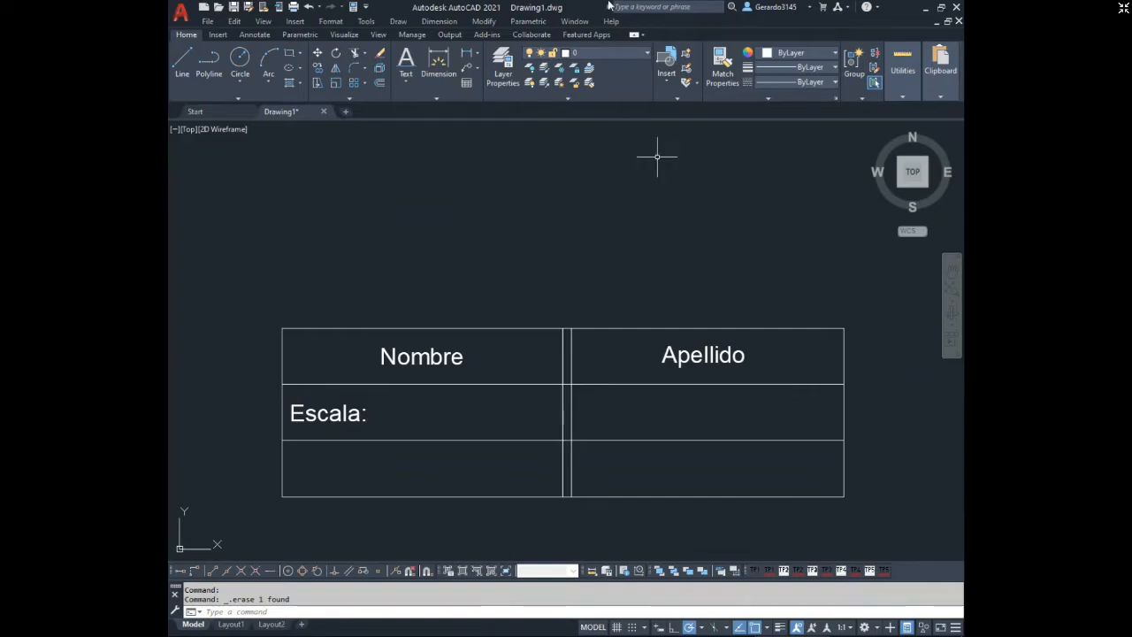
{"action": "left_click", "coordinate": [309, 7]}
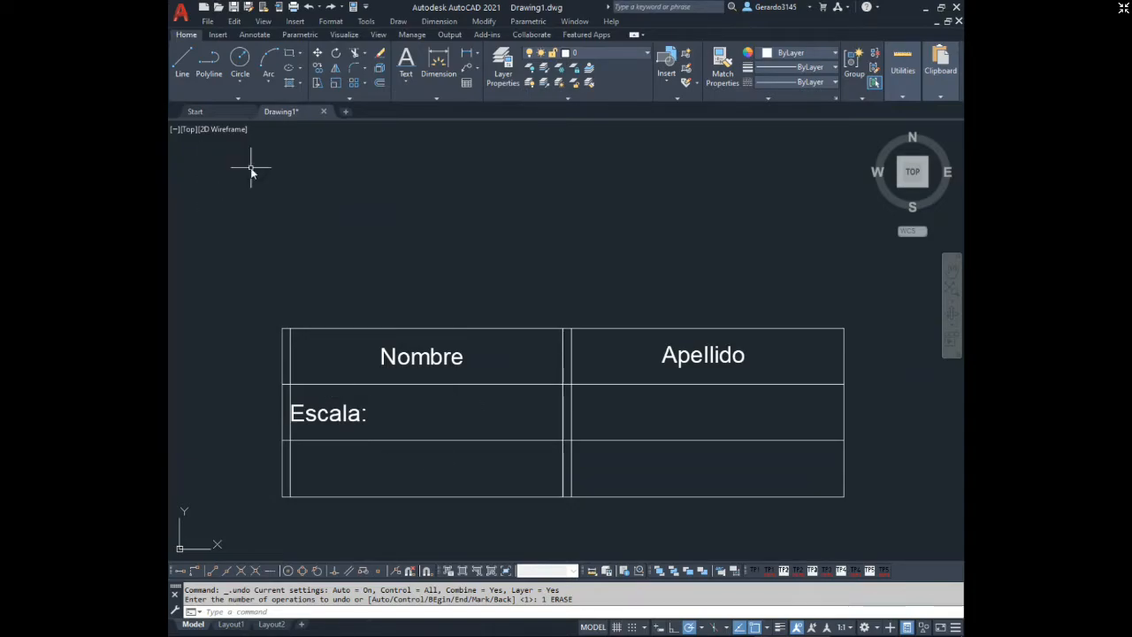
Add multiline text "Fecha:" with Middle Left justification in the bottom-left cell between guide line and divider, and erase the left guide line.
{"action": "left_click", "coordinate": [403, 82]}
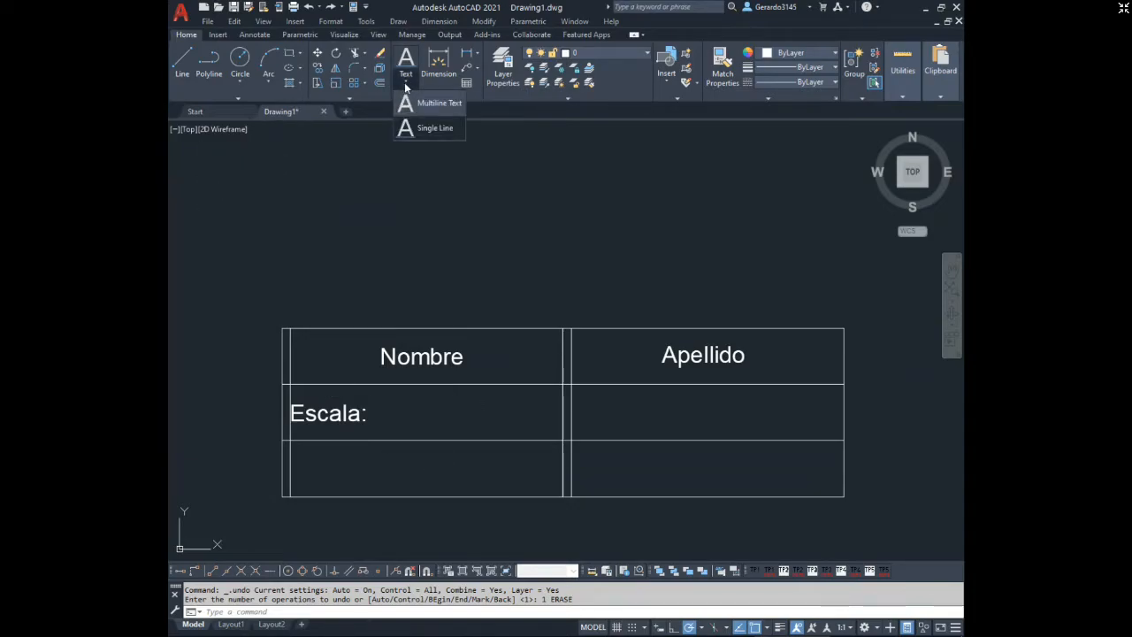
{"action": "left_click", "coordinate": [423, 103]}
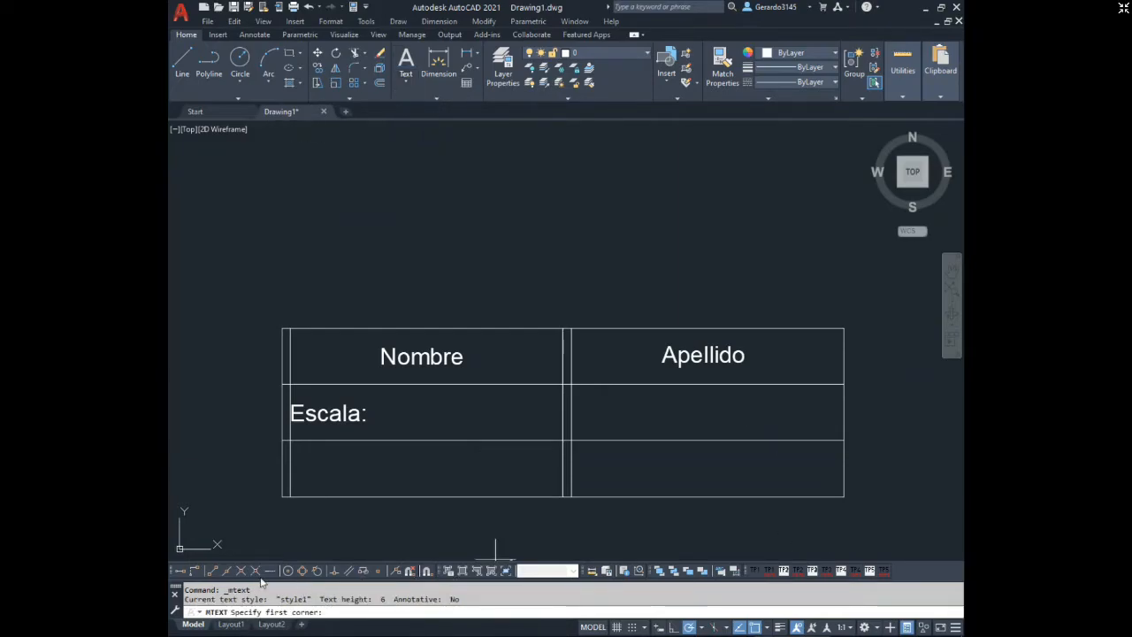
{"action": "left_click", "coordinate": [290, 497]}
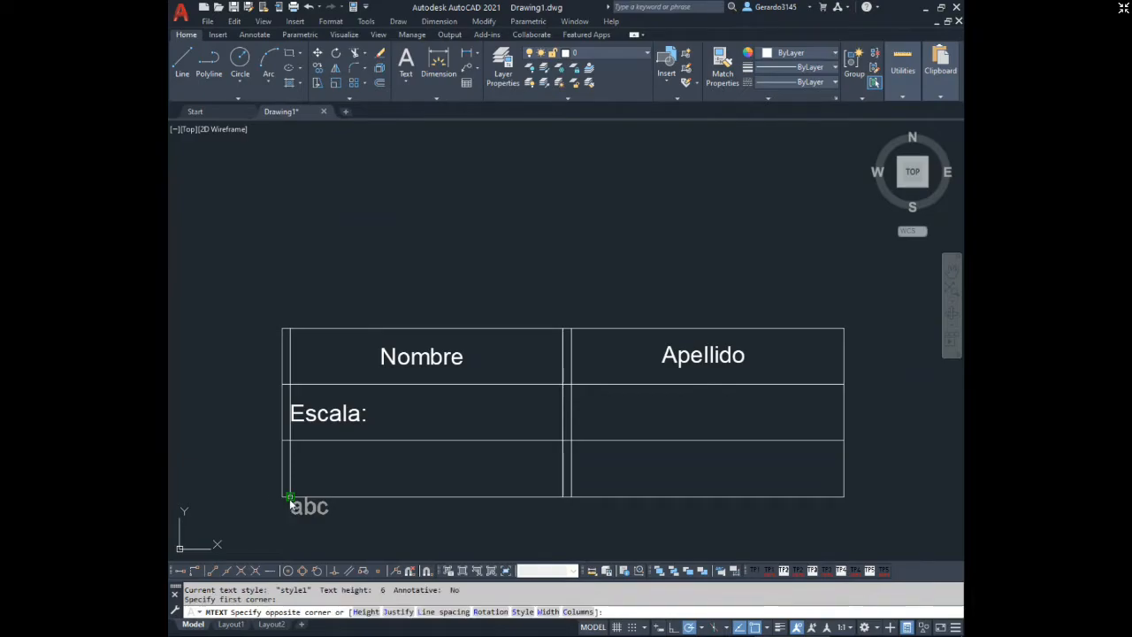
{"action": "left_click", "coordinate": [561, 443]}
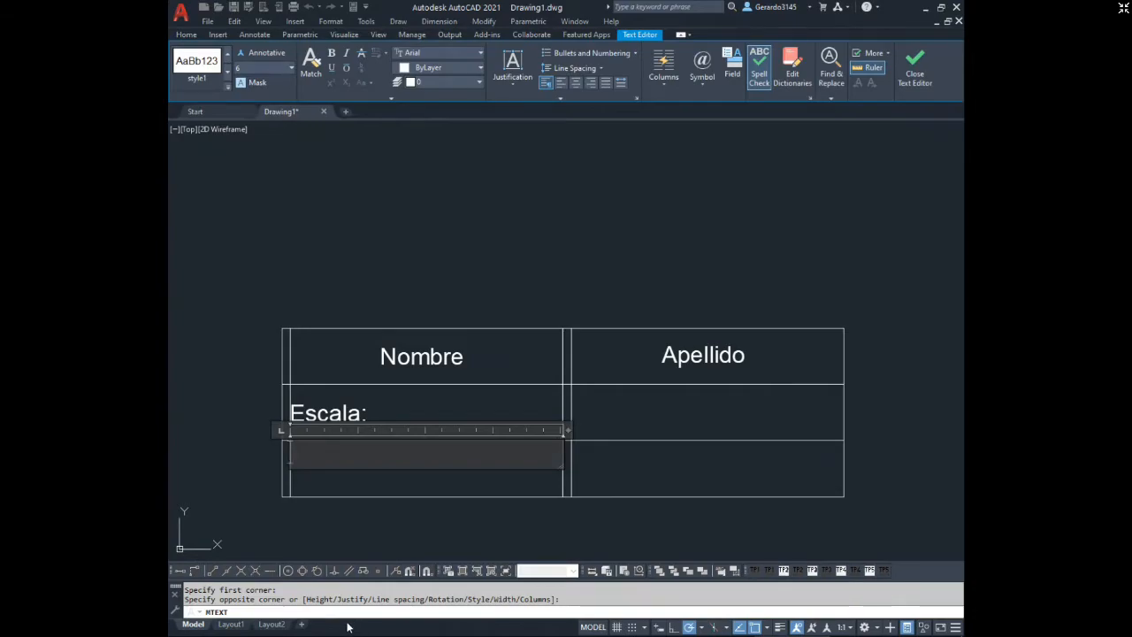
{"action": "left_click", "coordinate": [513, 73]}
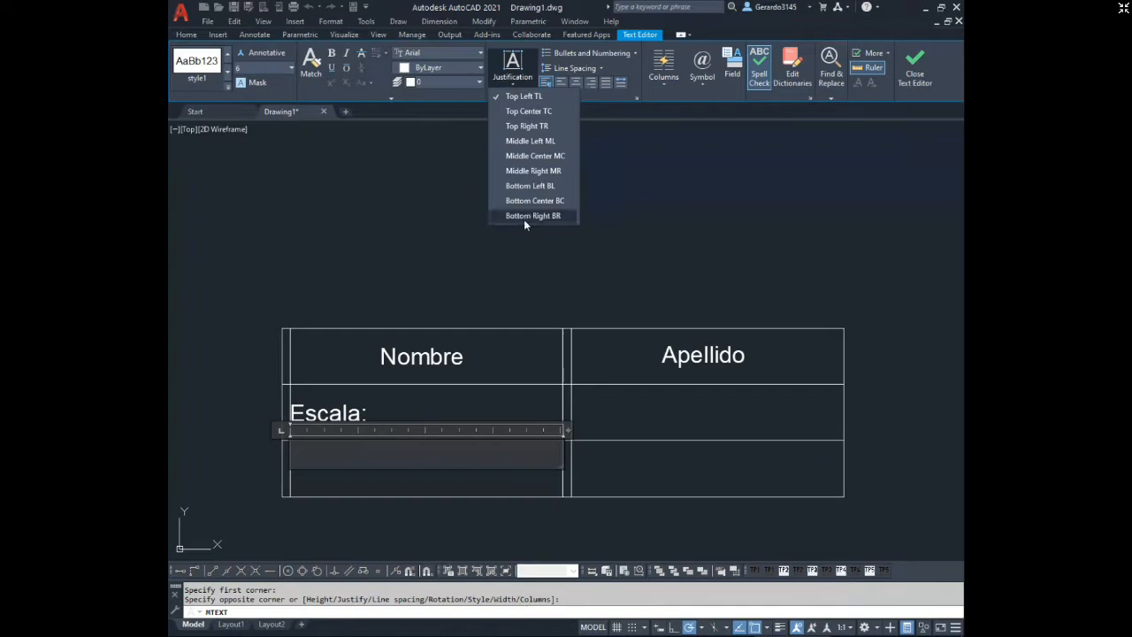
{"action": "left_click", "coordinate": [534, 141]}
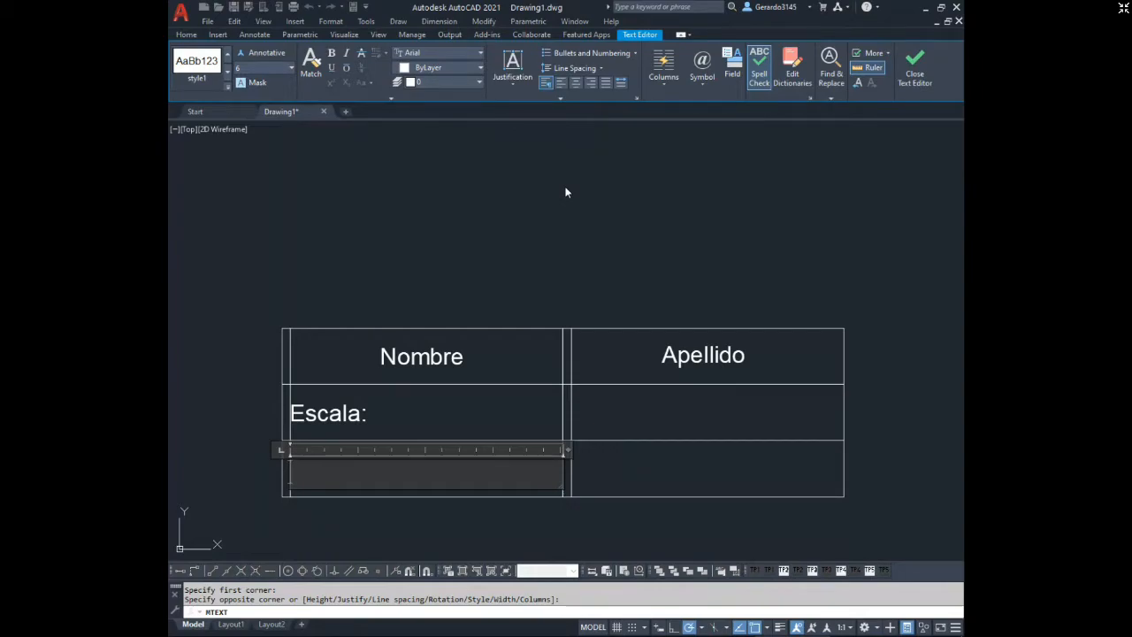
{"action": "type", "text": "Fecha:"}
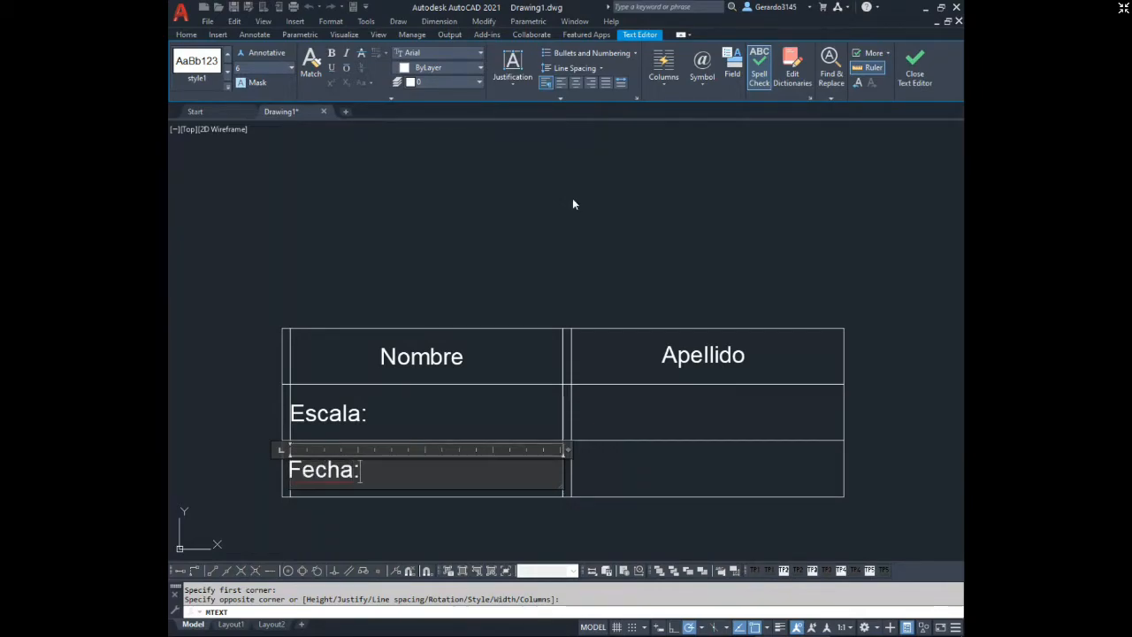
{"action": "left_click", "coordinate": [574, 200]}
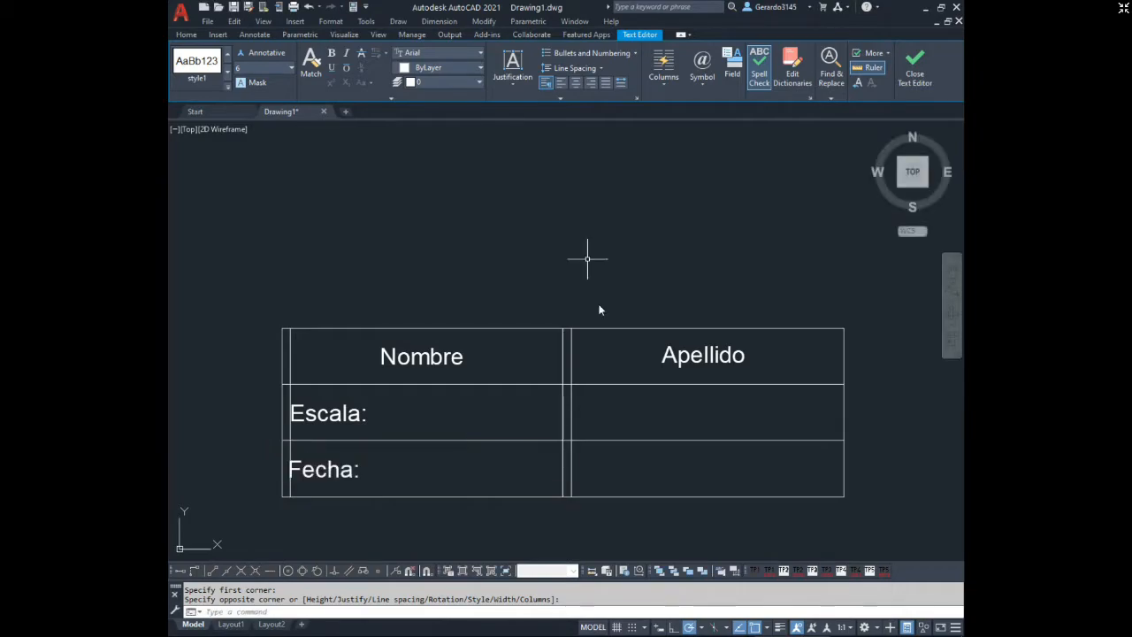
{"action": "left_click", "coordinate": [290, 368]}
{"action": "key", "text": "Delete"}
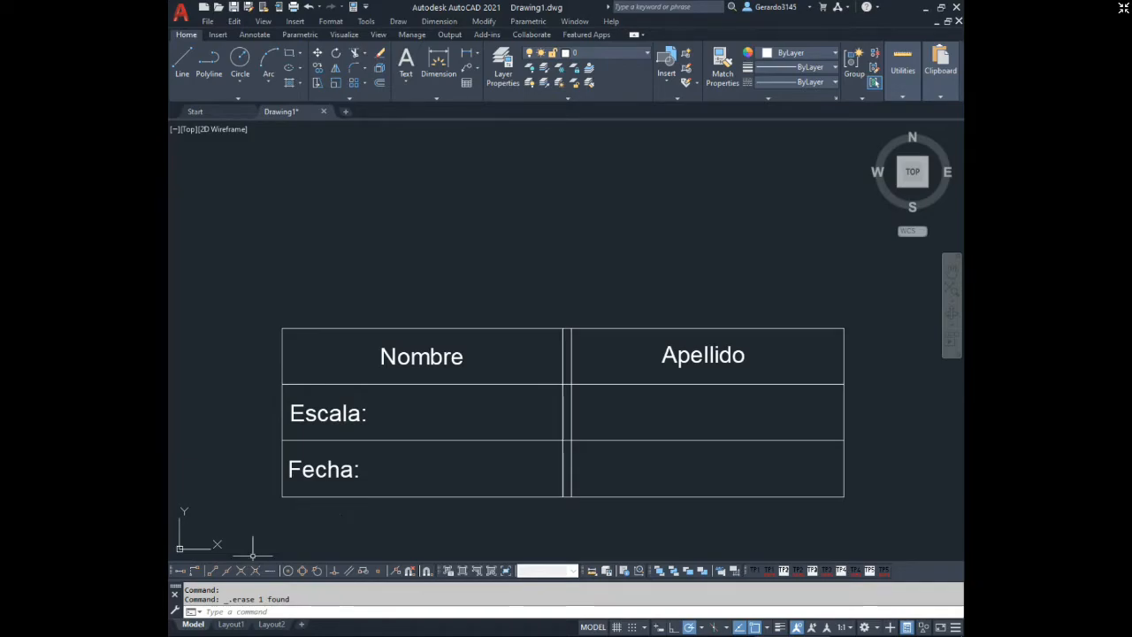
Switch to Foxit Reader and examine the assignment's text instructions, the IRAM 4502 line table and the Trabajo práctico 3b section.
{"action": "mouse_move", "coordinate": [721, 627]}
{"action": "left_click", "coordinate": [661, 626]}
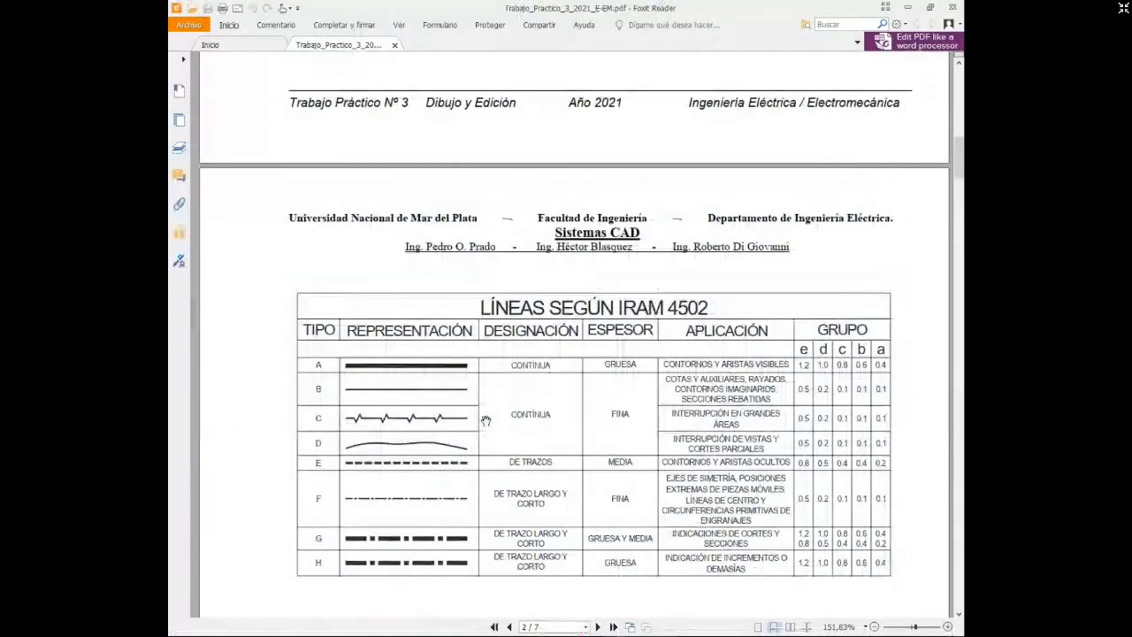
{"action": "scroll", "coordinate": [486, 420], "scroll_direction": "up", "scroll_amount": 2}
{"action": "scroll", "coordinate": [482, 421], "scroll_direction": "up", "scroll_amount": 5}
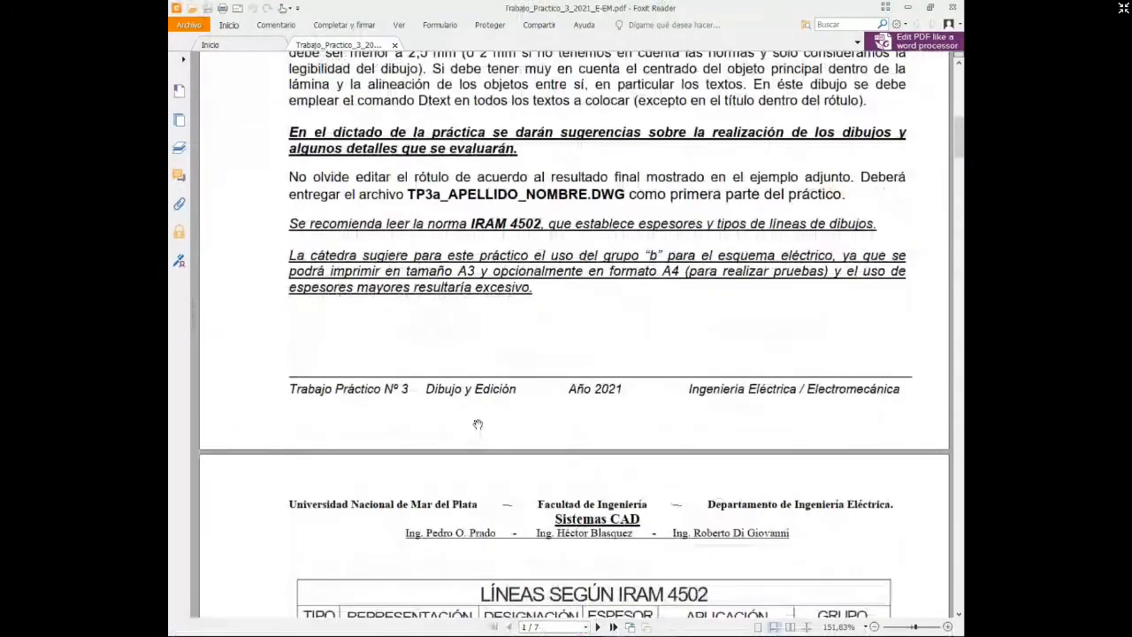
{"action": "scroll", "coordinate": [477, 424], "scroll_direction": "up", "scroll_amount": 2}
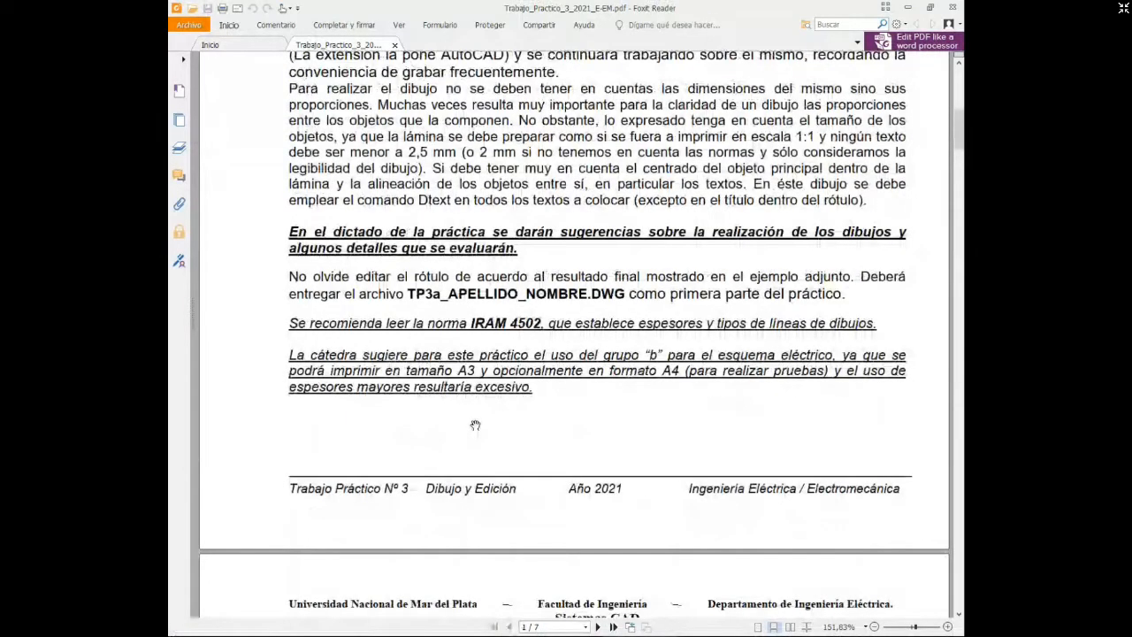
{"action": "scroll", "coordinate": [475, 426], "scroll_direction": "down", "scroll_amount": 1}
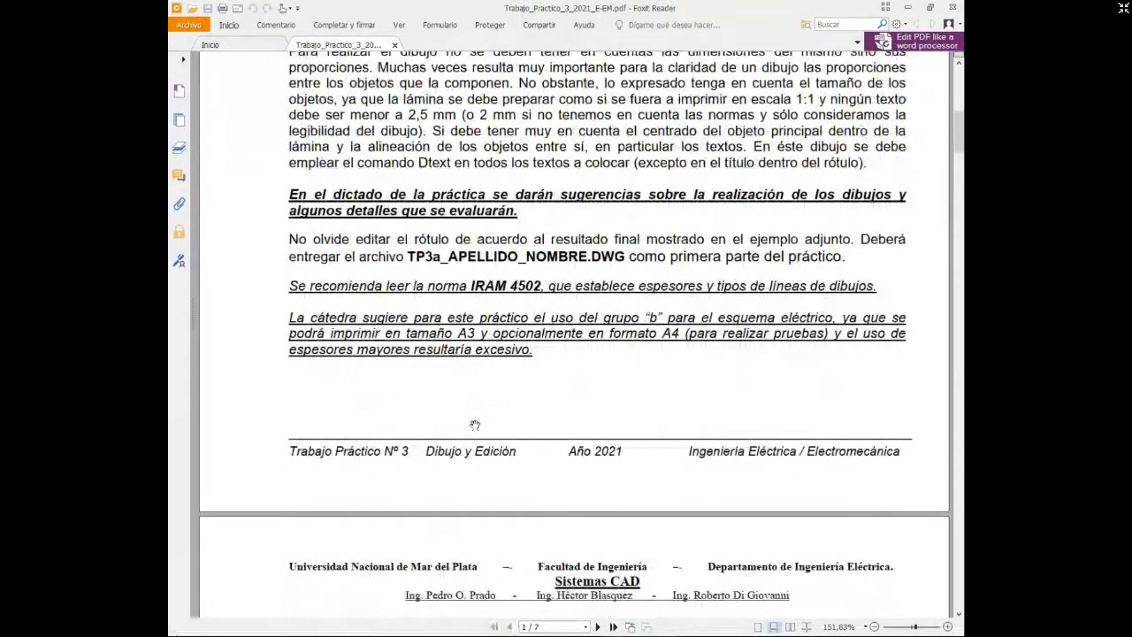
{"action": "scroll", "coordinate": [475, 425], "scroll_direction": "down", "scroll_amount": 10}
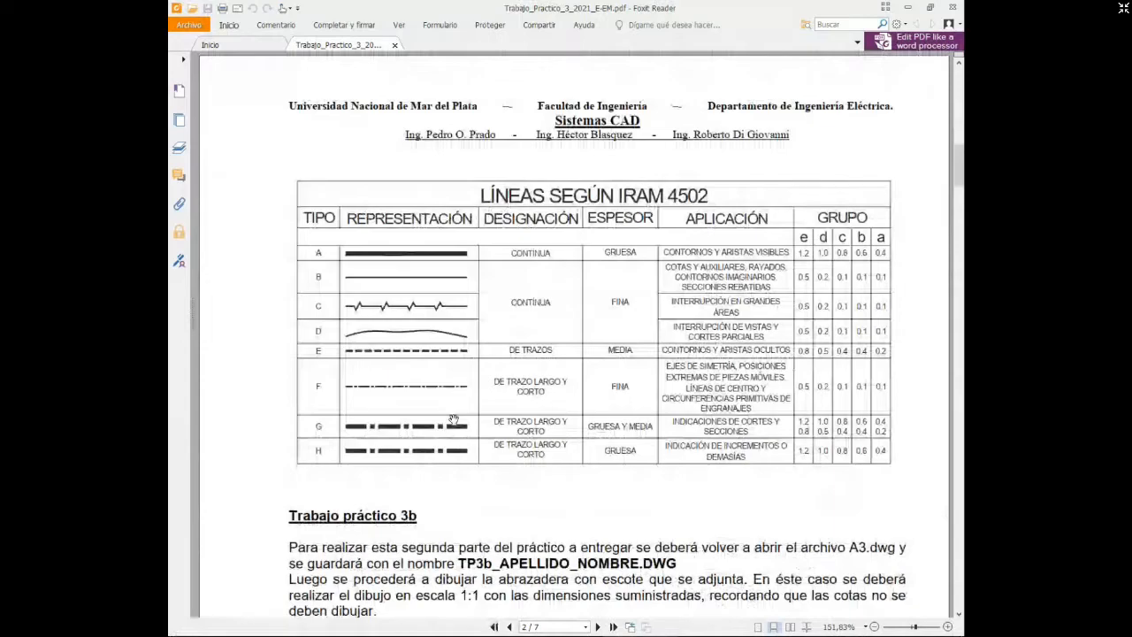
{"action": "scroll", "coordinate": [453, 419], "scroll_direction": "down", "scroll_amount": 4}
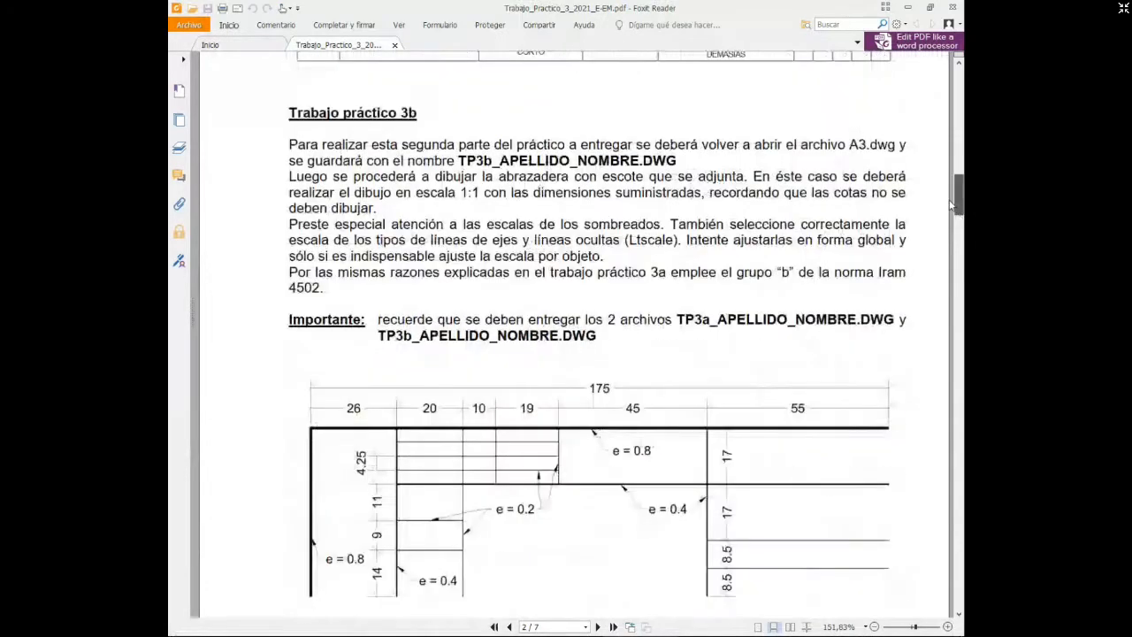